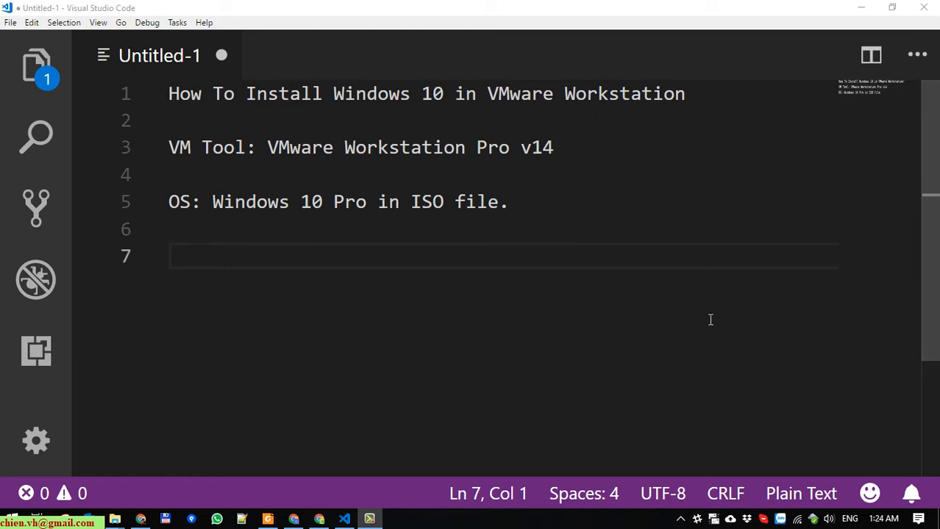
- Launch VMware Workstation and start a New Virtual Machine wizard with the Typical configuration
{"action": "left_click", "coordinate": [861, 7]}
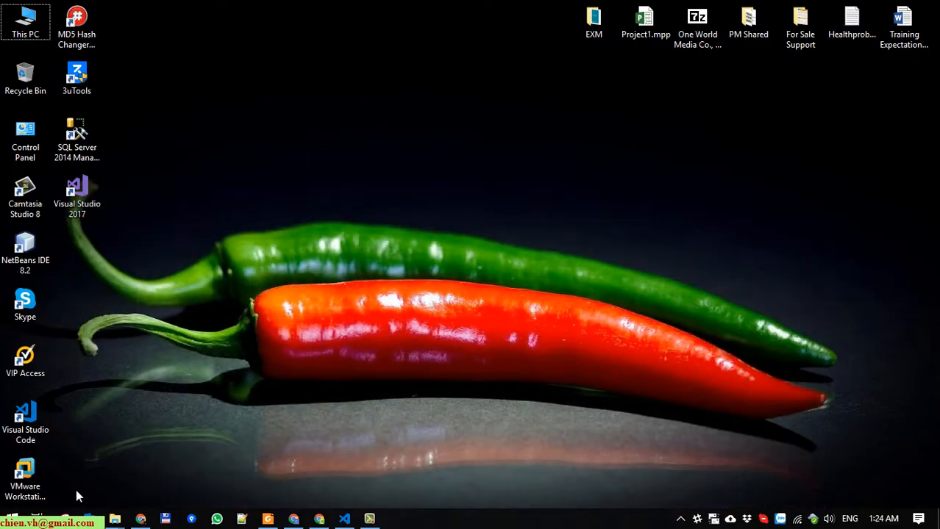
{"action": "left_click", "coordinate": [25, 475]}
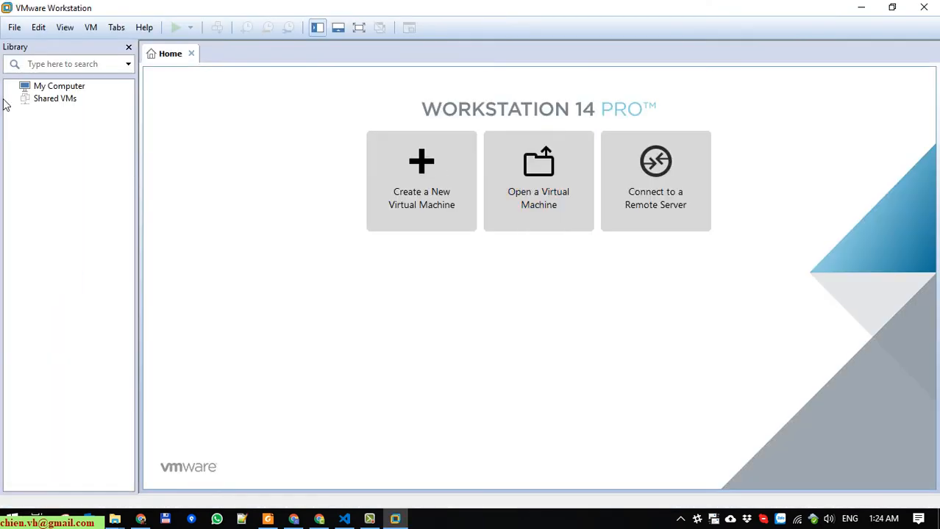
{"action": "left_click", "coordinate": [12, 30]}
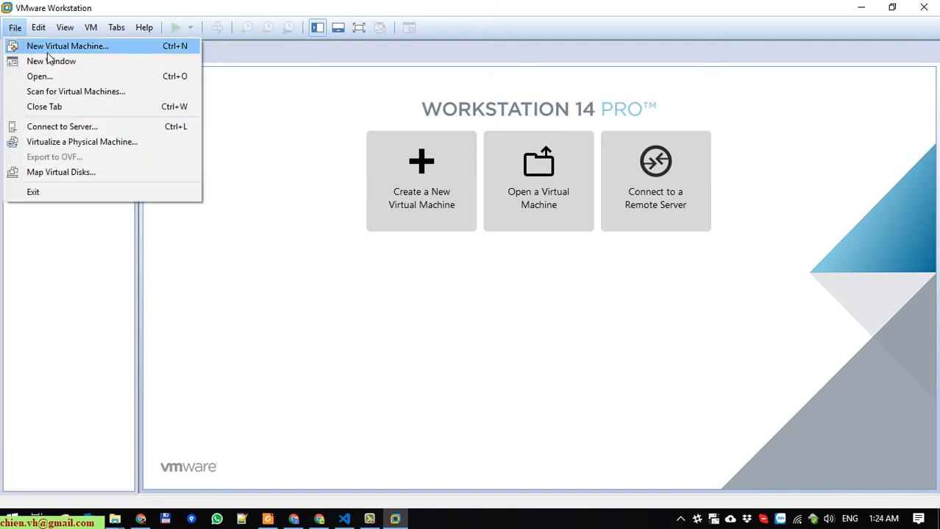
{"action": "left_click", "coordinate": [91, 47]}
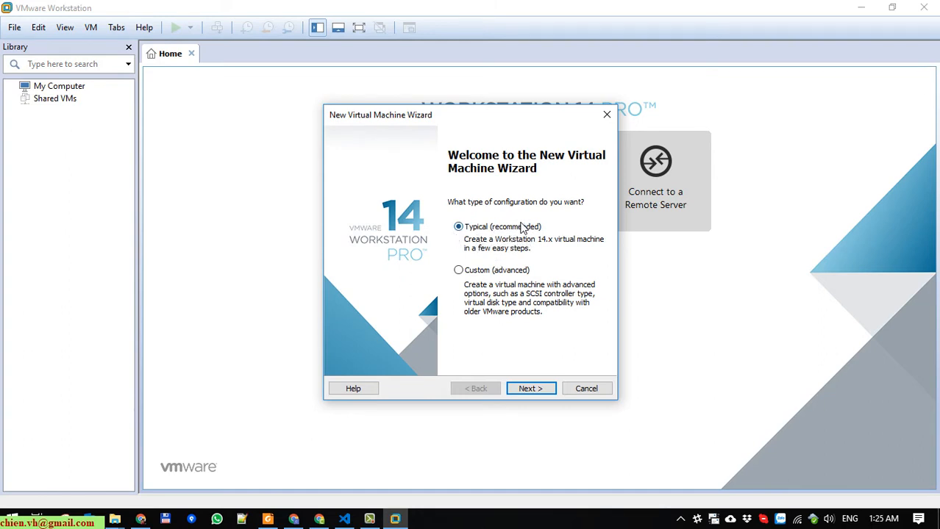
{"action": "left_click", "coordinate": [532, 392]}
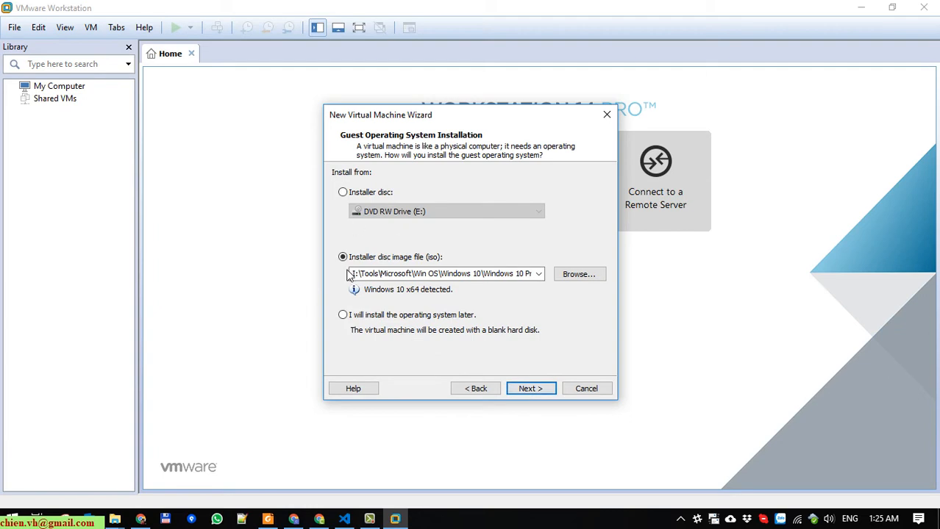
{"action": "left_click", "coordinate": [114, 519]}
- Copy the Windows 10 ISO folder's path from File Explorer's address bar, then minimize Explorer
{"action": "left_click", "coordinate": [124, 464]}
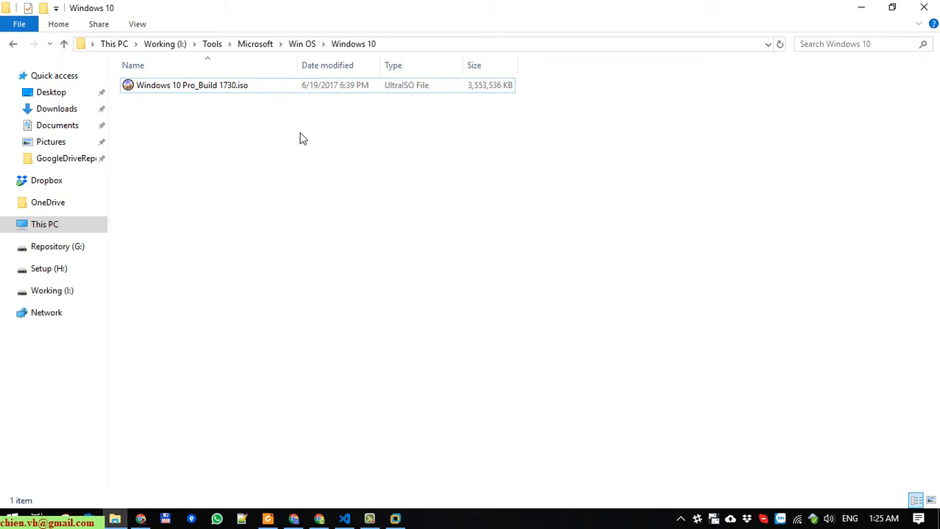
{"action": "left_click", "coordinate": [417, 46]}
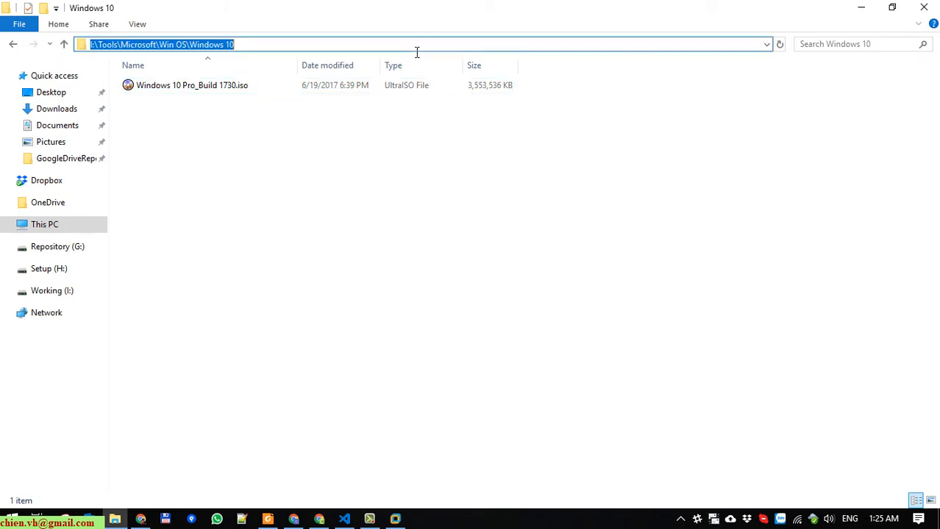
{"action": "right_click", "coordinate": [203, 47]}
{"action": "left_click", "coordinate": [236, 89]}
{"action": "left_click", "coordinate": [356, 146]}
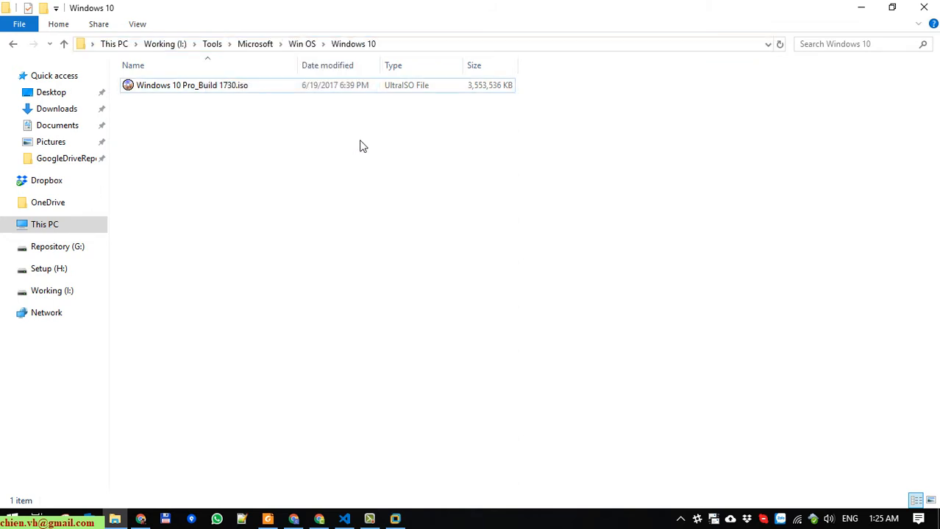
{"action": "left_click", "coordinate": [871, 8]}
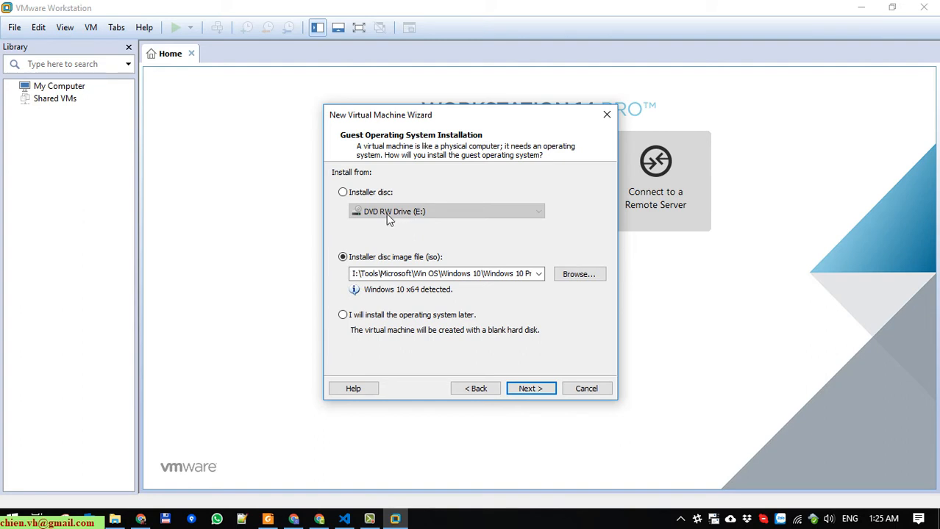
- Choose Windows 10 Pro_Build 1730.iso as the installer disc image file, using the pasted folder path
{"action": "left_click", "coordinate": [361, 195]}
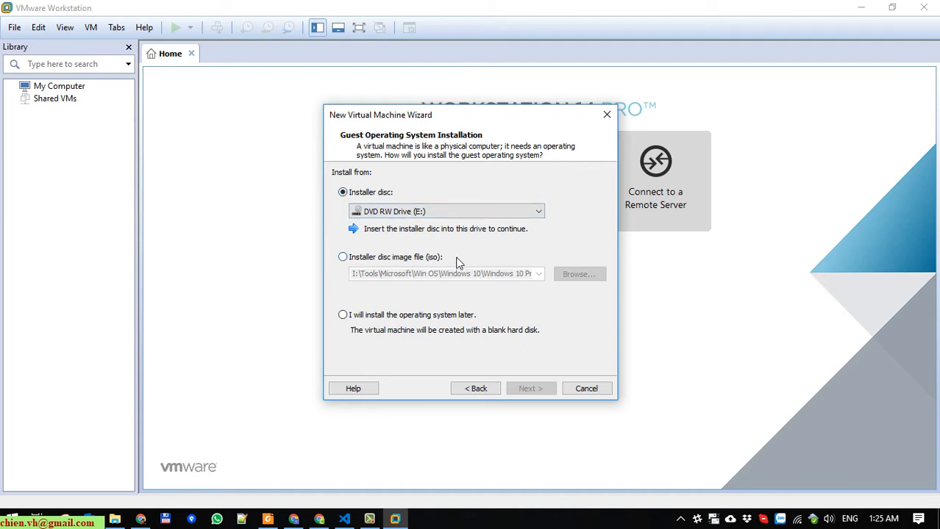
{"action": "left_click", "coordinate": [352, 262]}
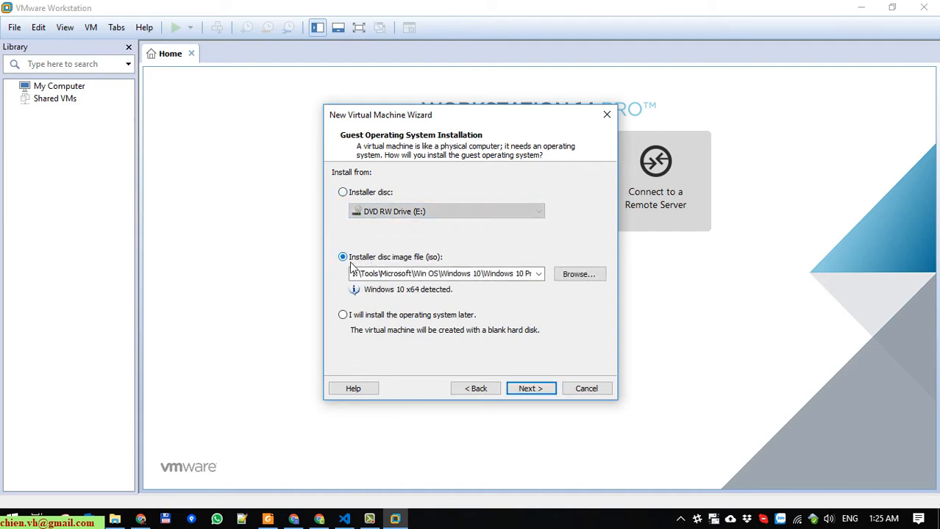
{"action": "left_click", "coordinate": [587, 274]}
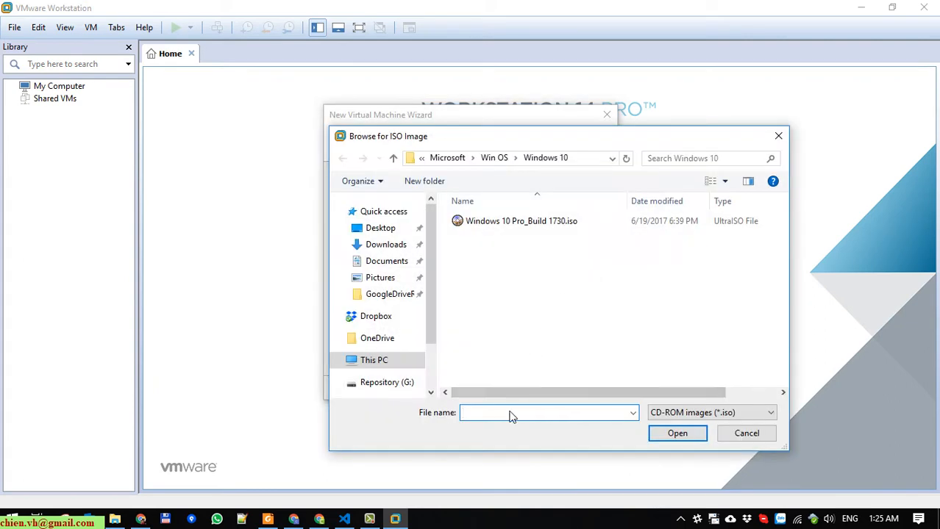
{"action": "right_click", "coordinate": [510, 414]}
{"action": "left_click", "coordinate": [560, 282]}
{"action": "left_click", "coordinate": [676, 438]}
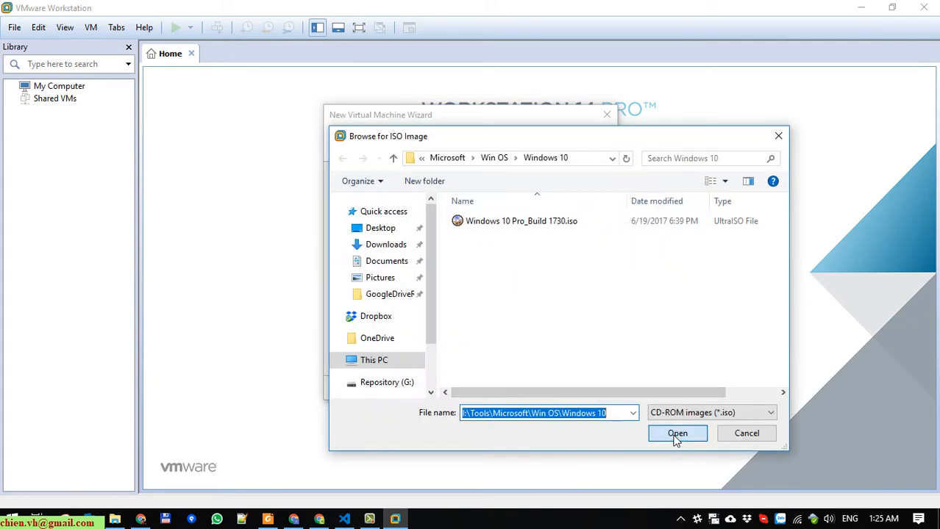
{"action": "left_click", "coordinate": [566, 313]}
{"action": "left_click", "coordinate": [514, 221]}
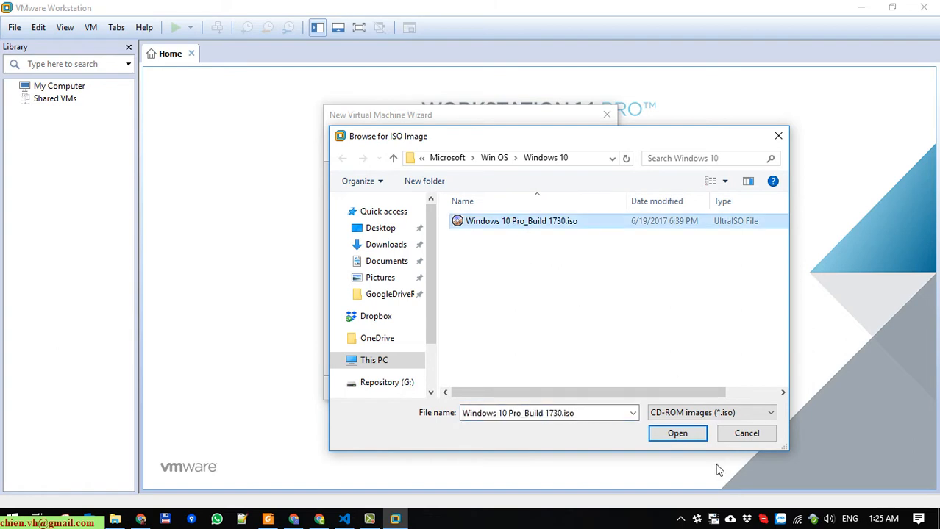
{"action": "left_click", "coordinate": [677, 434]}
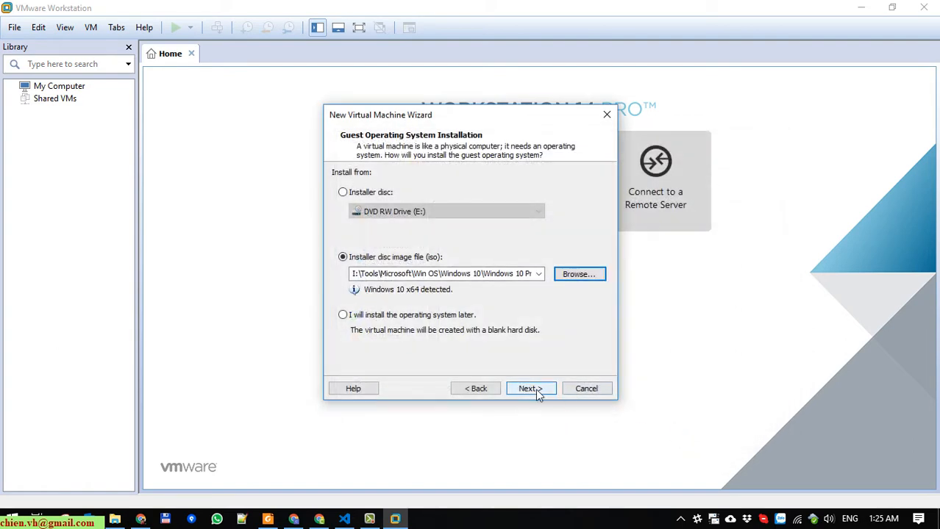
{"action": "left_click", "coordinate": [534, 390]}
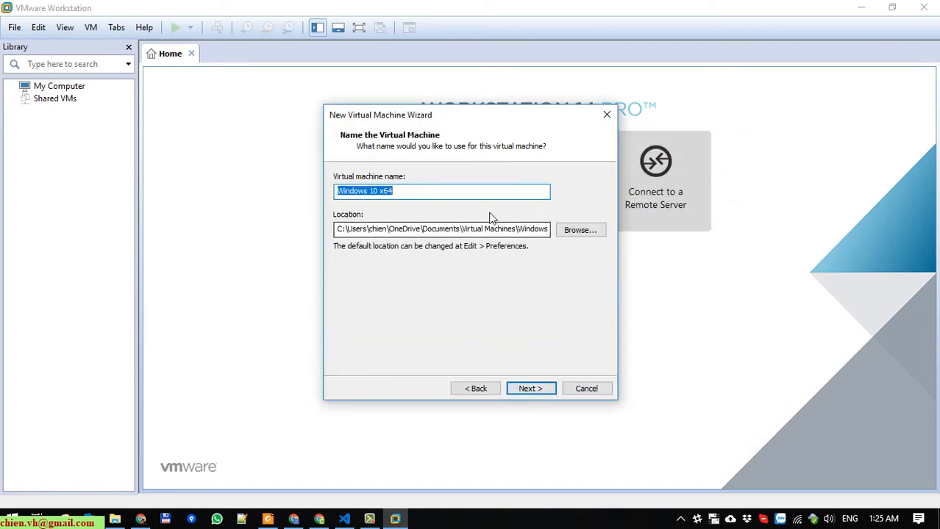
- Copy the virtual machine name 'Windows 10 x64' to the clipboard
{"action": "left_click", "coordinate": [423, 193]}
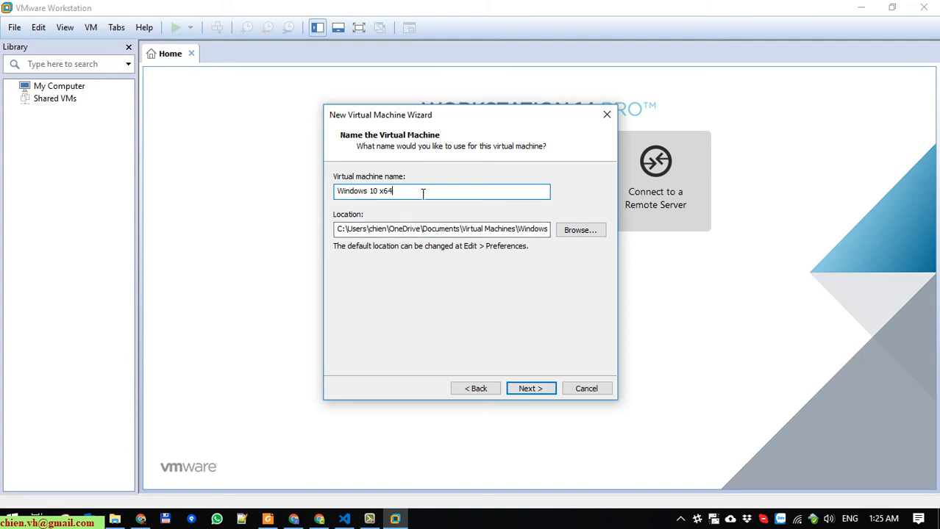
{"action": "left_click_drag", "start_coordinate": [425, 194], "coordinate": [320, 188]}
{"action": "right_click", "coordinate": [352, 192]}
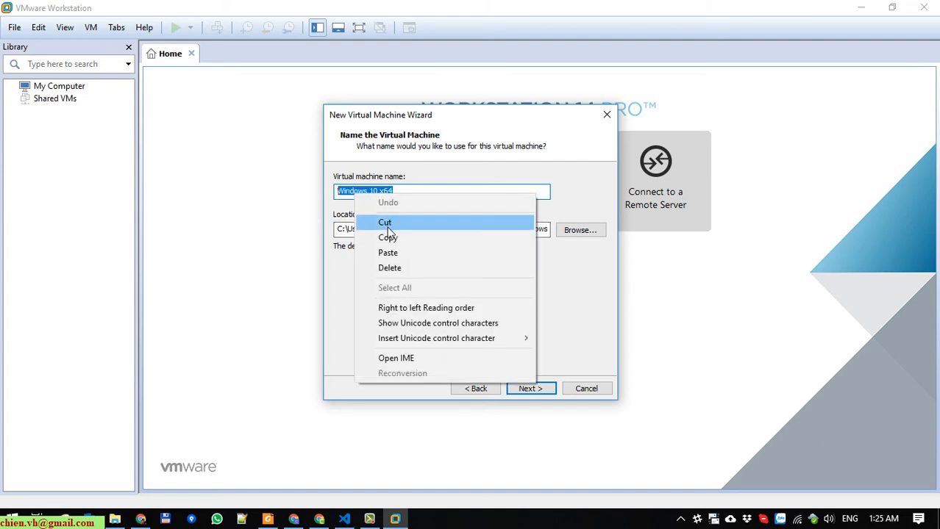
{"action": "left_click", "coordinate": [388, 236]}
{"action": "left_click", "coordinate": [431, 197]}
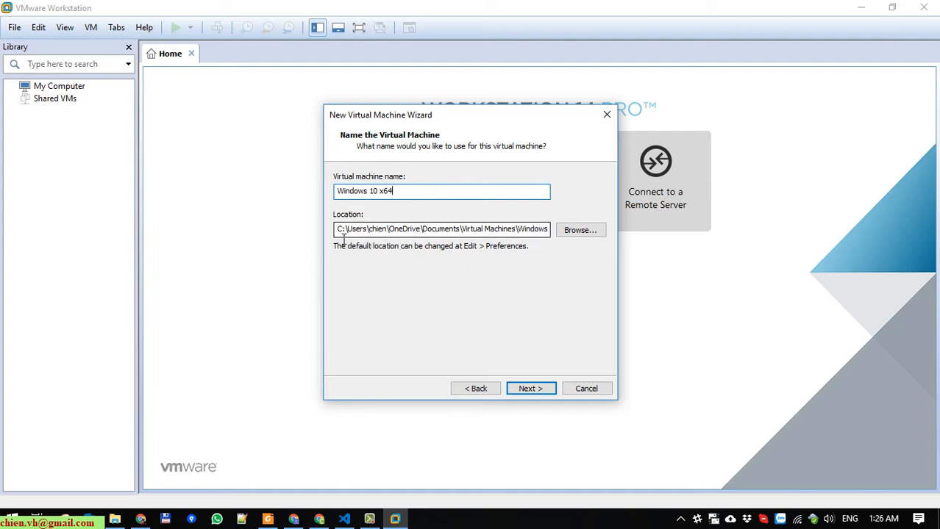
- Set the VM location to a new H:\Windows 10 x64 folder on Setup (H:)
{"action": "left_click_drag", "start_coordinate": [338, 229], "coordinate": [670, 250]}
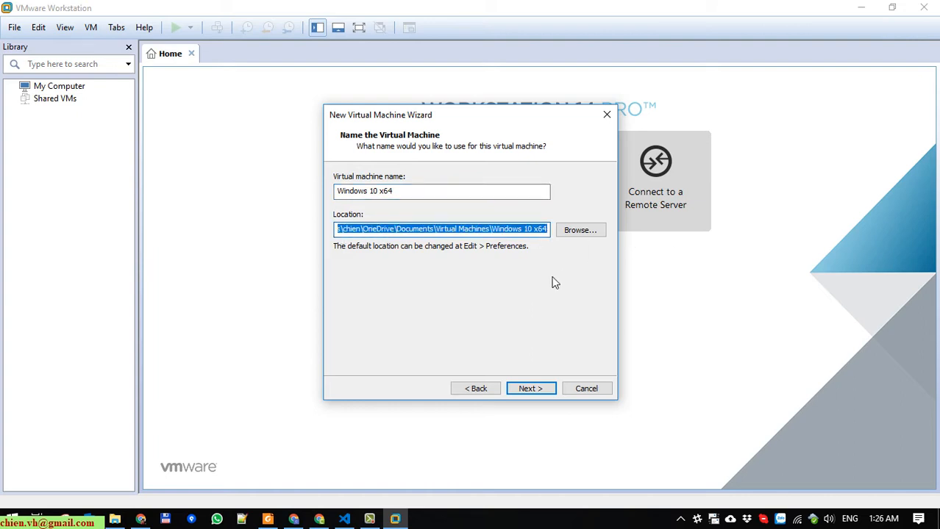
{"action": "left_click", "coordinate": [583, 234]}
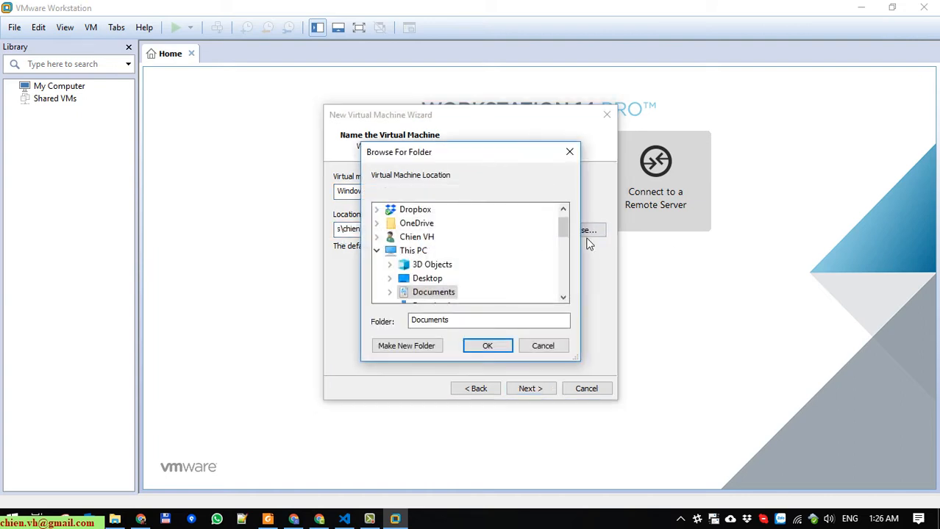
{"action": "left_click_drag", "start_coordinate": [563, 219], "coordinate": [562, 271]}
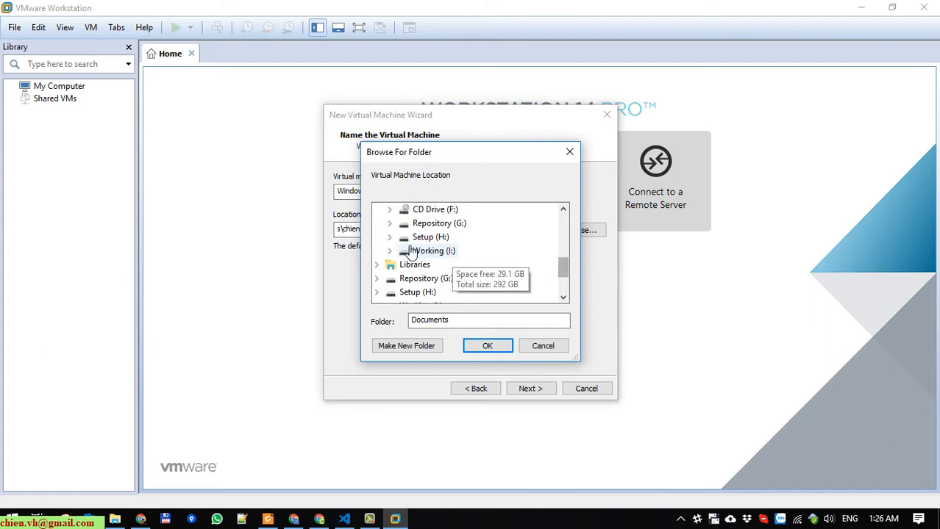
{"action": "left_click", "coordinate": [390, 236]}
{"action": "left_click", "coordinate": [439, 224]}
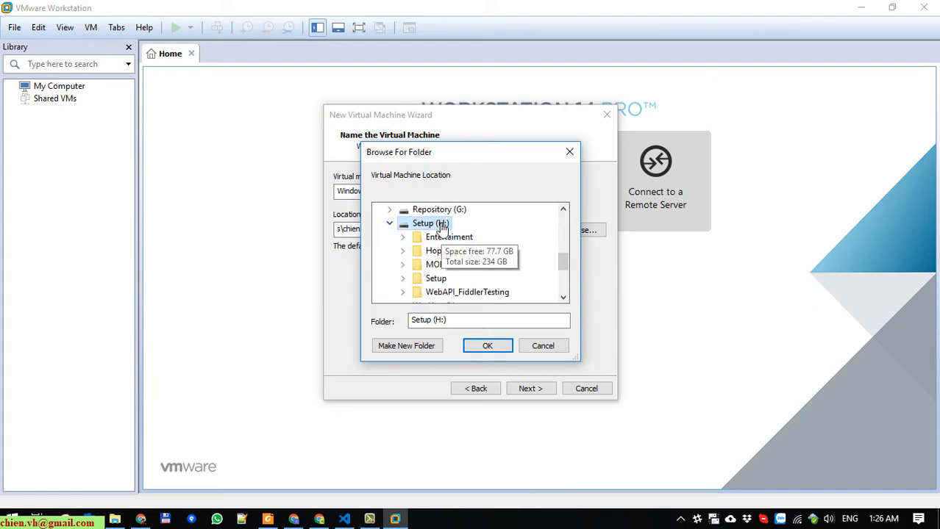
{"action": "left_click", "coordinate": [431, 345]}
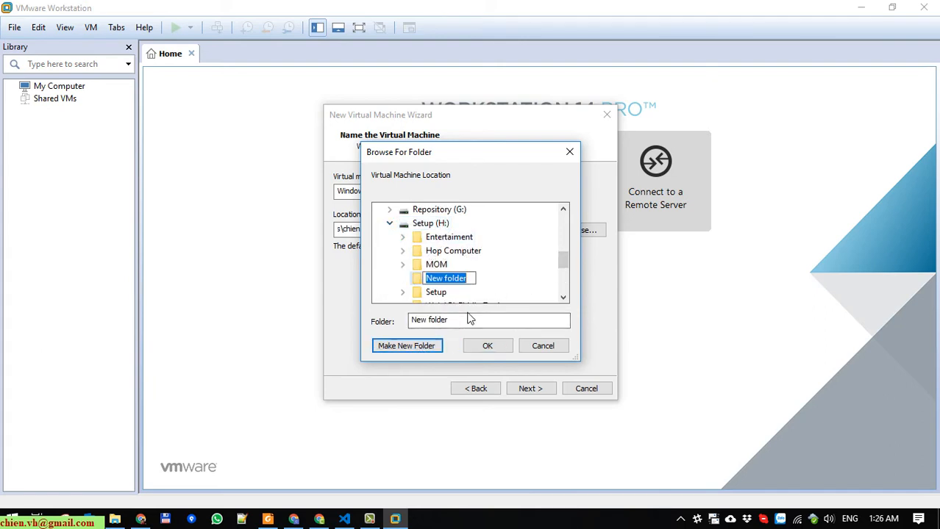
{"action": "key", "text": "ctrl+v"}
{"action": "key", "text": "Return"}
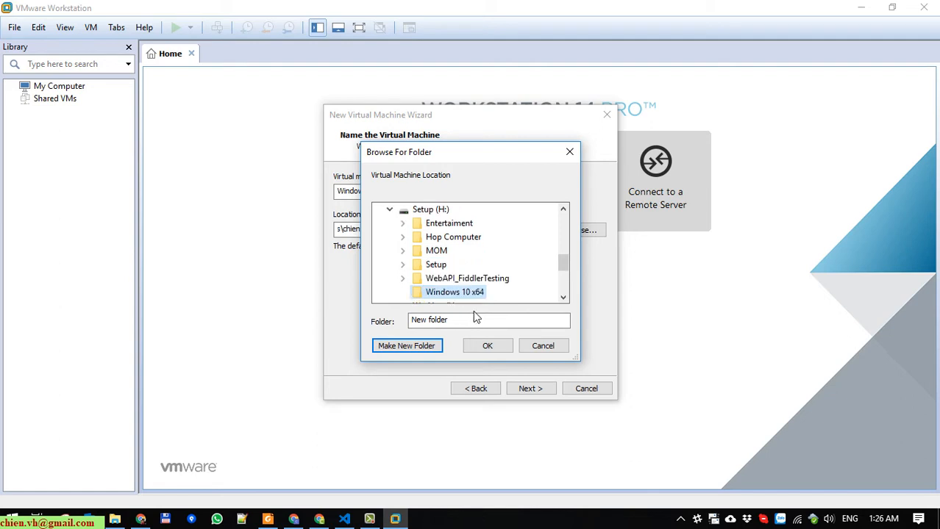
{"action": "left_click", "coordinate": [488, 344]}
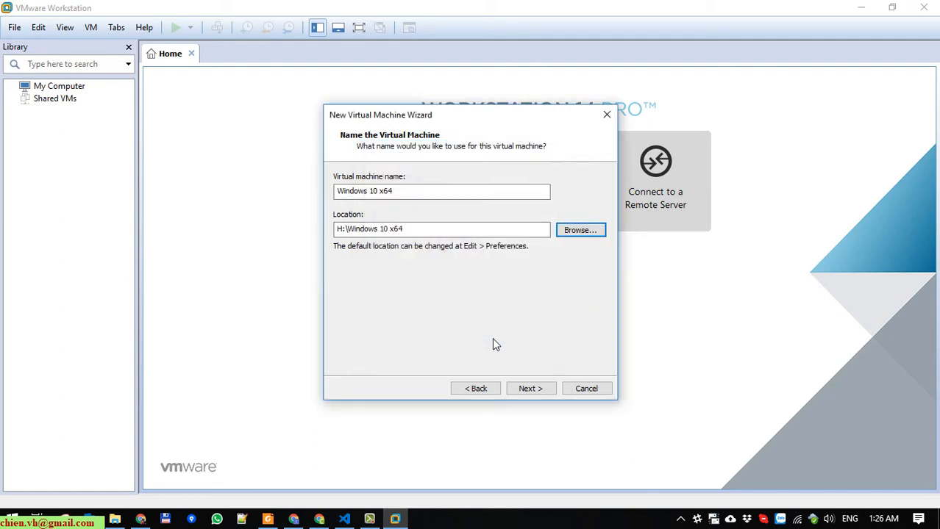
{"action": "left_click", "coordinate": [529, 389]}
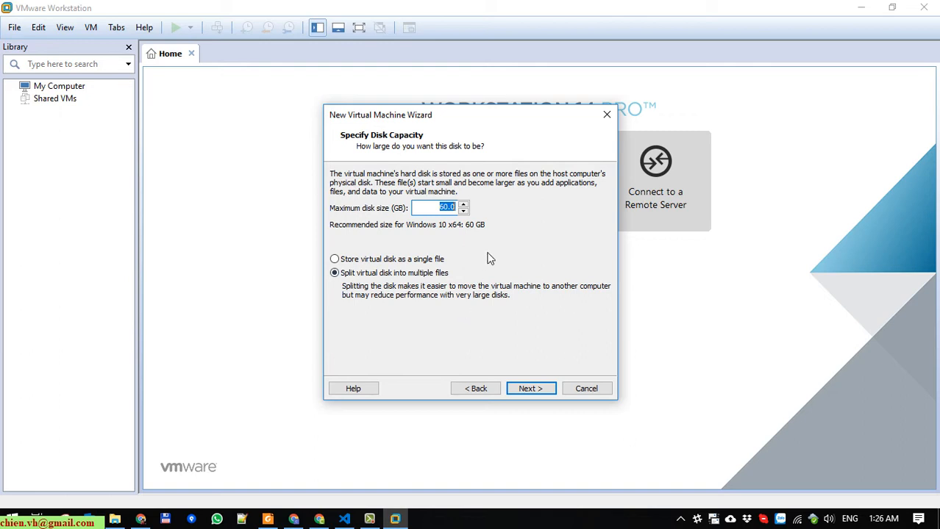
{"action": "left_click", "coordinate": [450, 209]}
- Keep the 60 GB split disk and review the Ready to Create summary
{"action": "left_click", "coordinate": [533, 391]}
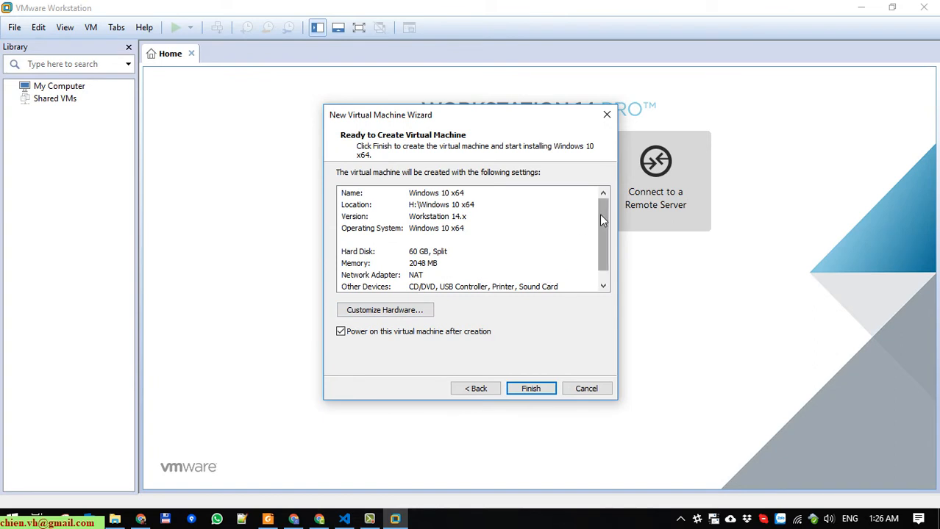
{"action": "mouse_move", "coordinate": [600, 214]}
{"action": "left_mouse_down"}
{"action": "mouse_move", "coordinate": [603, 242]}
{"action": "mouse_move", "coordinate": [593, 219]}
{"action": "left_mouse_up"}
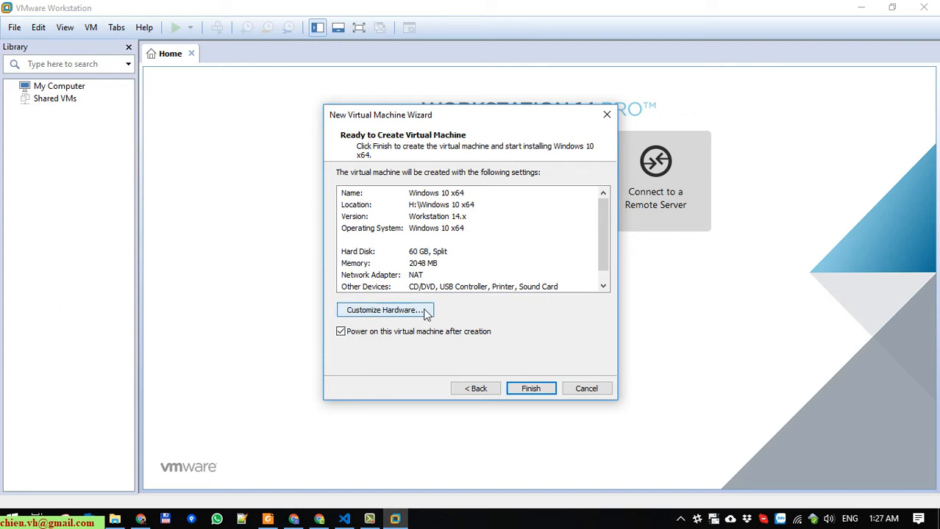
- In Customize Hardware, drag the memory slider up to 7644 MB (about 7.5 GB)
{"action": "left_click", "coordinate": [381, 312]}
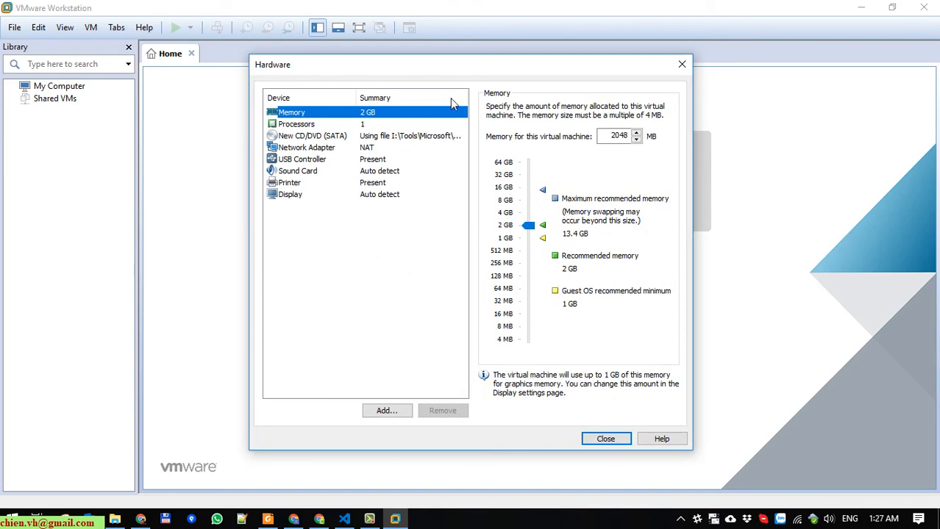
{"action": "left_click_drag", "start_coordinate": [456, 72], "coordinate": [320, 84]}
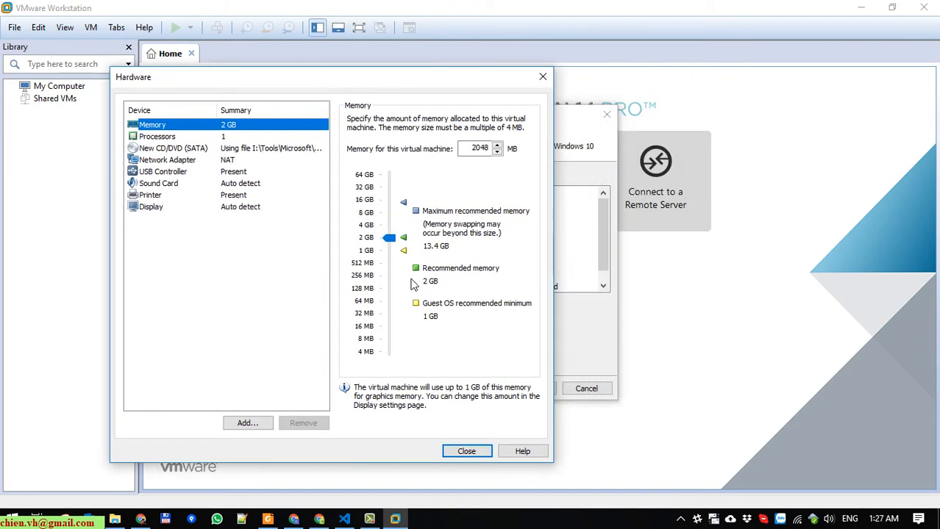
{"action": "left_click", "coordinate": [389, 240]}
{"action": "left_click_drag", "start_coordinate": [392, 242], "coordinate": [393, 216]}
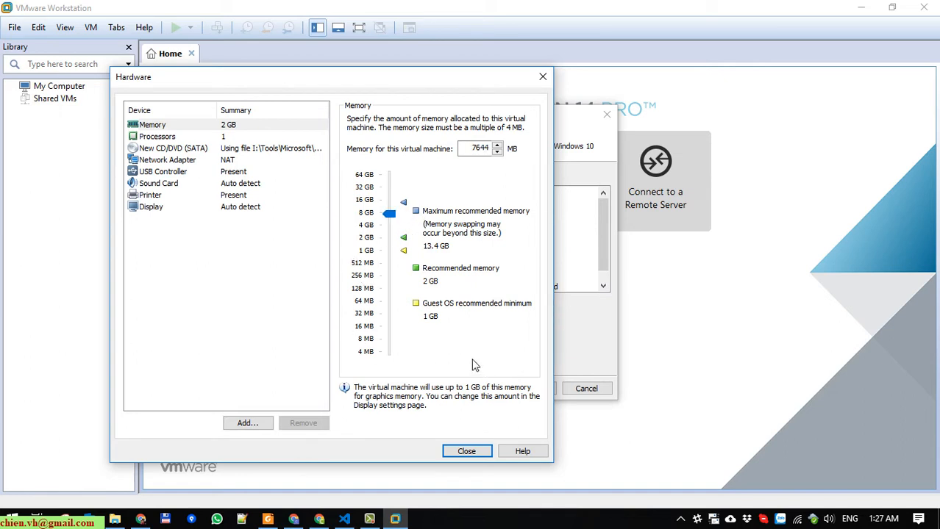
{"action": "left_click", "coordinate": [194, 137]}
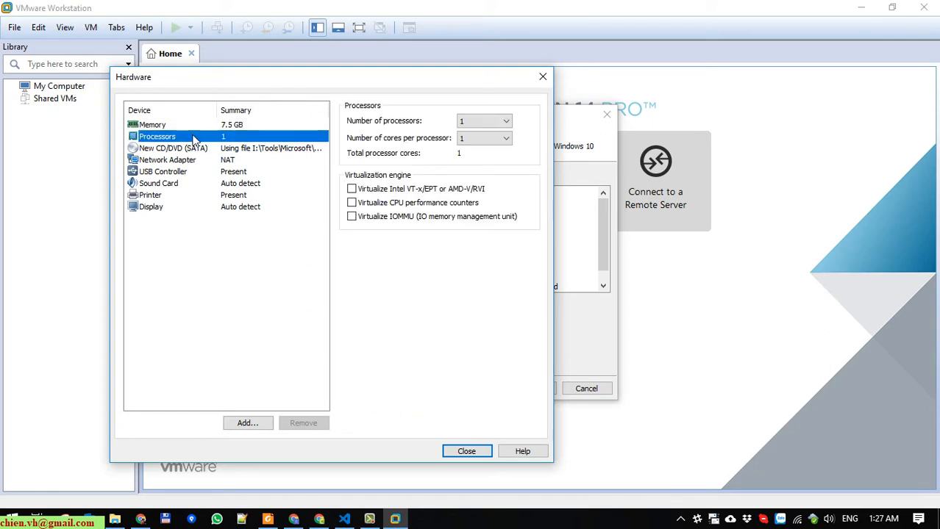
- Set 2 processors with 2 cores per processor, totaling 4 cores
{"action": "left_click", "coordinate": [493, 122]}
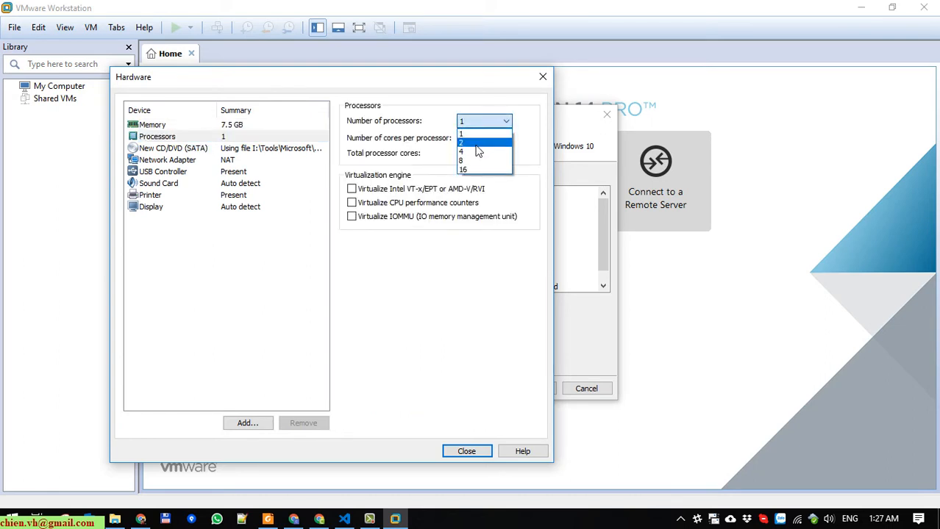
{"action": "left_click", "coordinate": [478, 143]}
{"action": "left_click", "coordinate": [491, 138]}
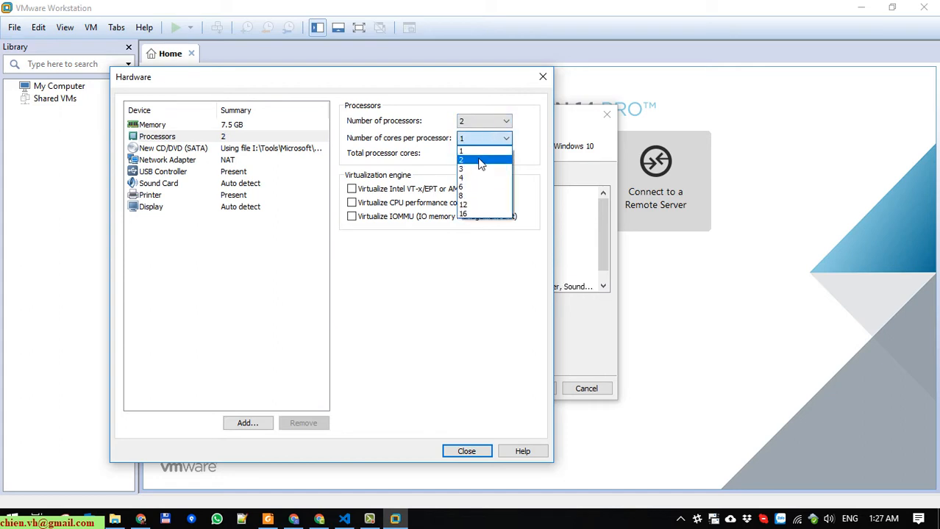
{"action": "left_click", "coordinate": [475, 178]}
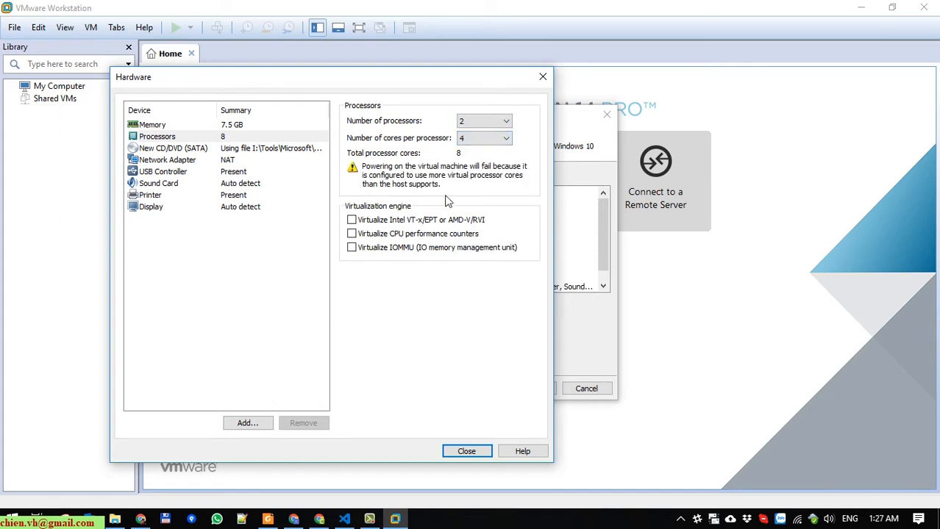
{"action": "left_click", "coordinate": [491, 141]}
{"action": "left_click", "coordinate": [486, 159]}
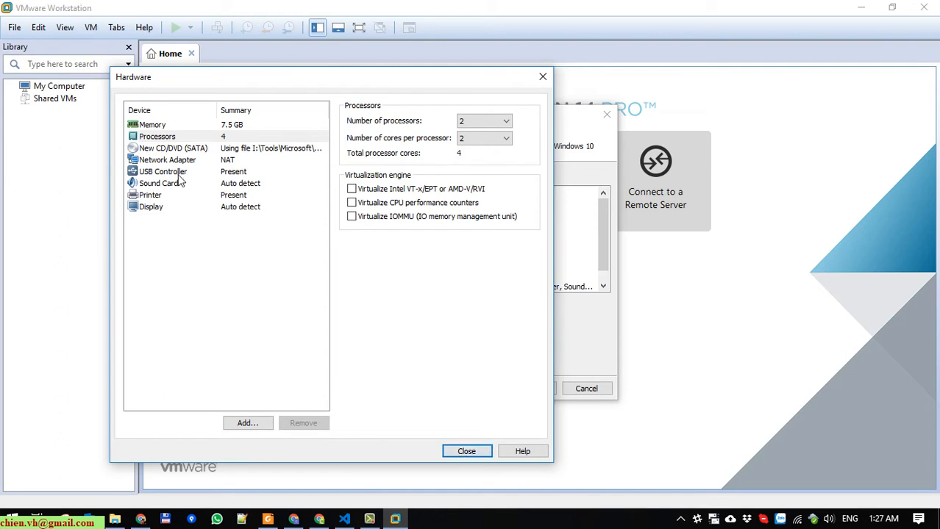
- Close the hardware dialog, finish creating the VM, and open This PC with Win+E
{"action": "left_click", "coordinate": [469, 452]}
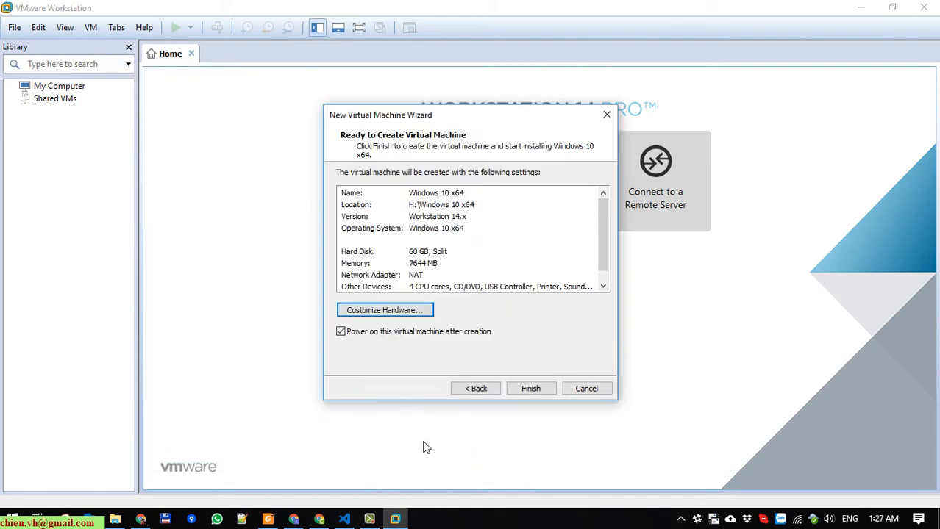
{"action": "left_click", "coordinate": [533, 390]}
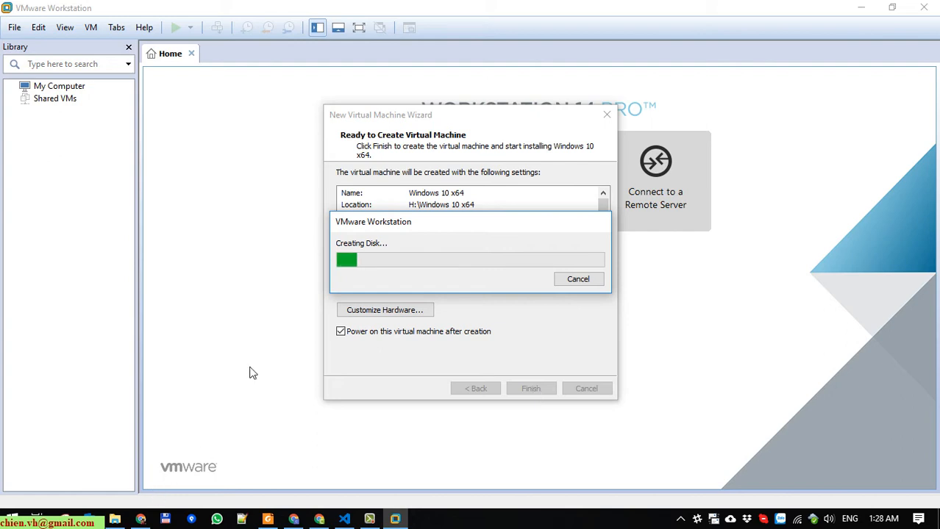
{"action": "key", "text": "super+e"}
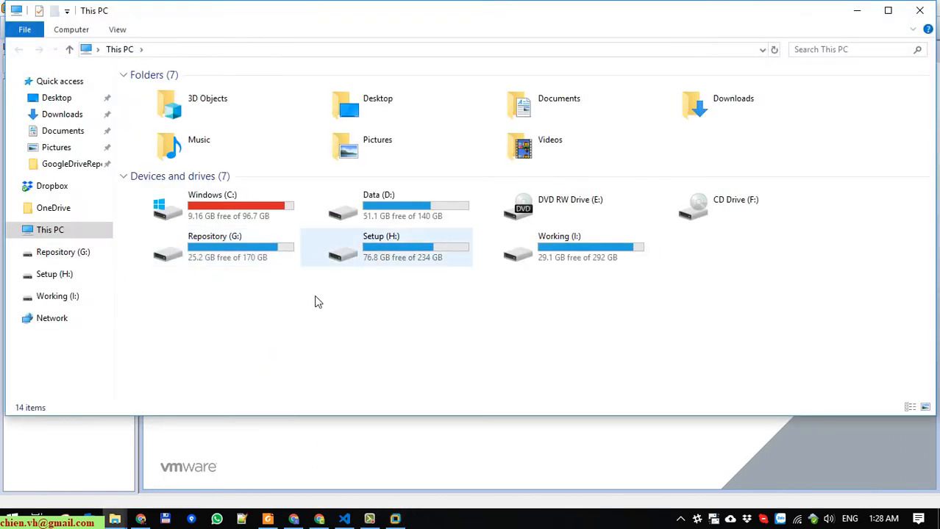
- Inspect the Windows 10 x64 folder on Setup (H:), then minimize File Explorer
{"action": "double_click", "coordinate": [371, 261]}
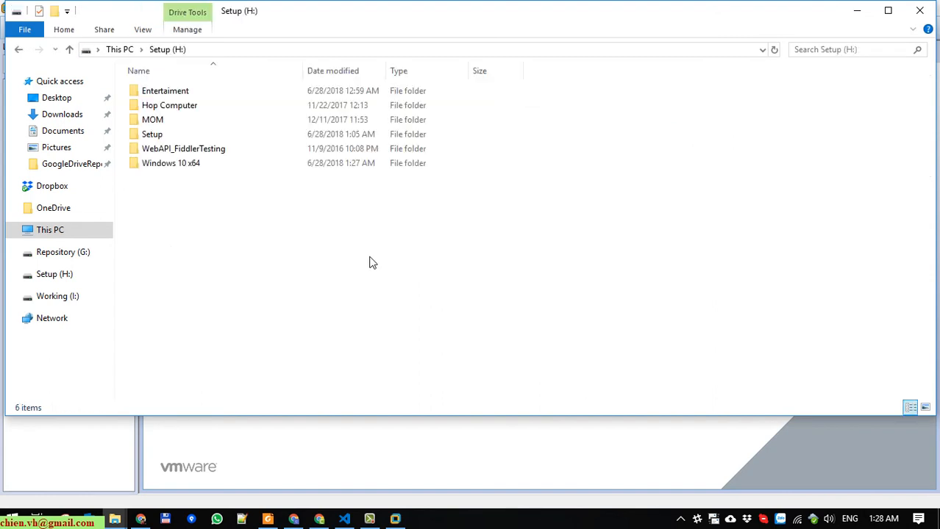
{"action": "double_click", "coordinate": [189, 165]}
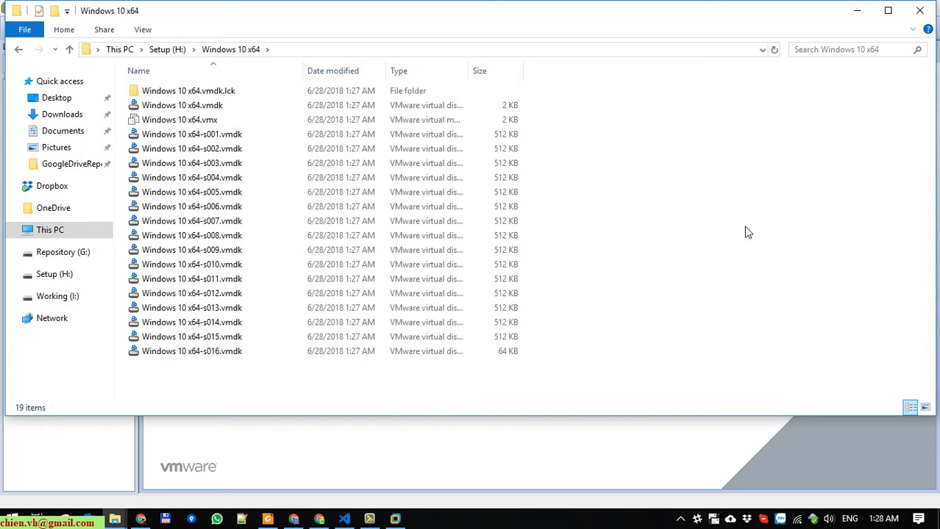
{"action": "left_click", "coordinate": [857, 11]}
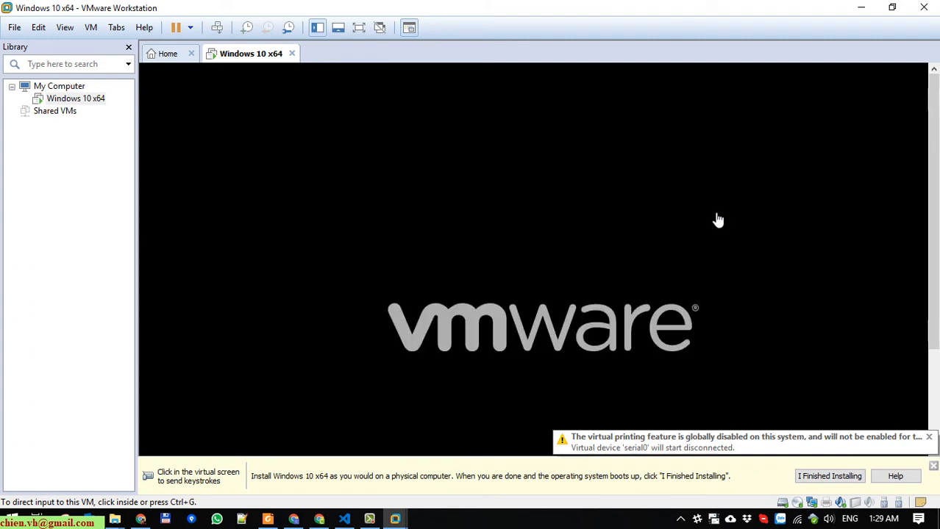
- Dismiss the I Finished Installing reminder and switch the booting VM console to full screen
{"action": "left_click", "coordinate": [845, 477]}
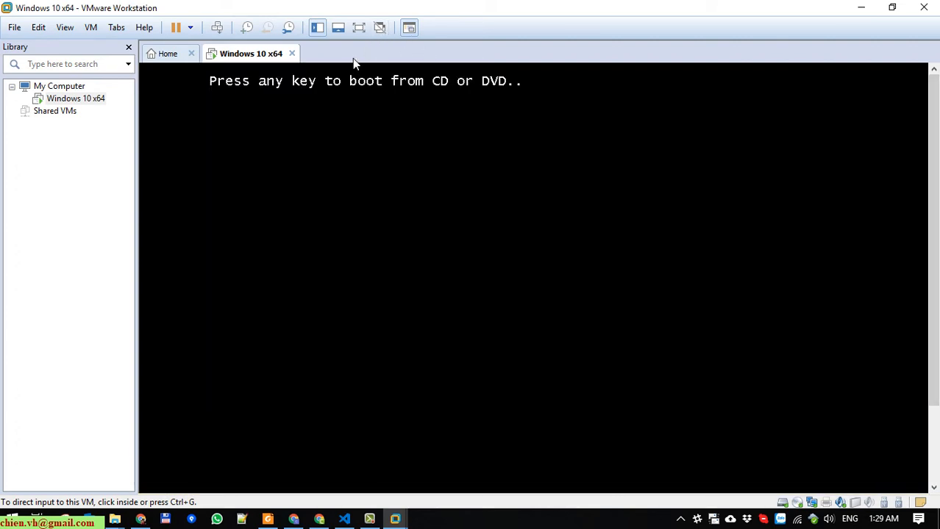
{"action": "left_click", "coordinate": [598, 109]}
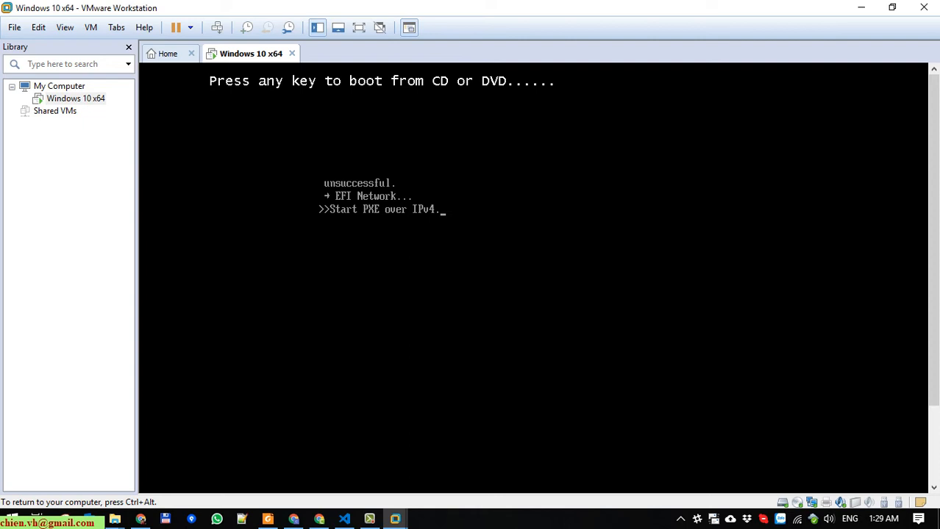
{"action": "key", "text": "ctrl+alt"}
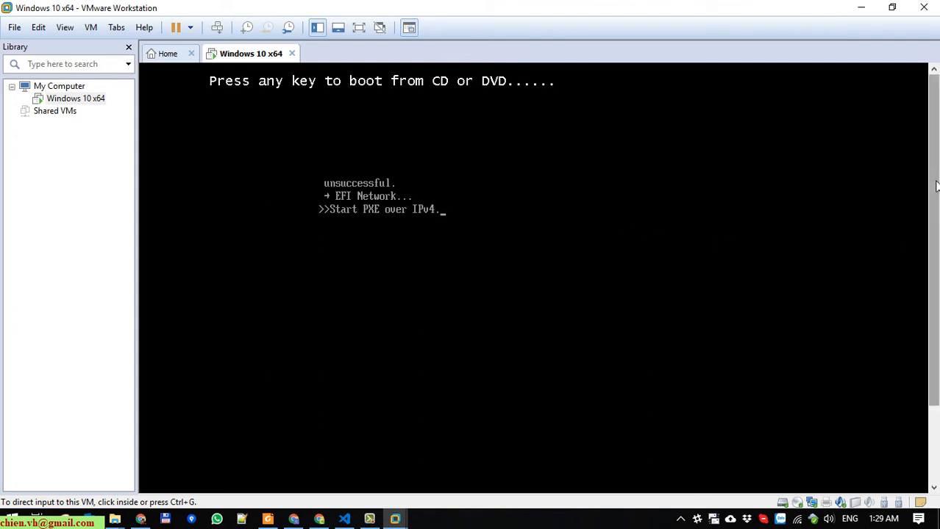
{"action": "left_click_drag", "start_coordinate": [936, 187], "coordinate": [935, 146]}
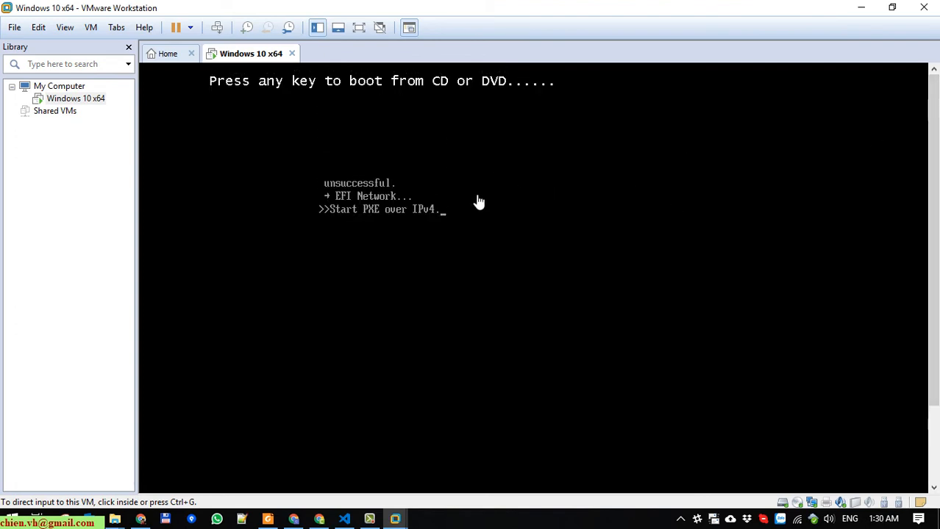
{"action": "left_click", "coordinate": [558, 208]}
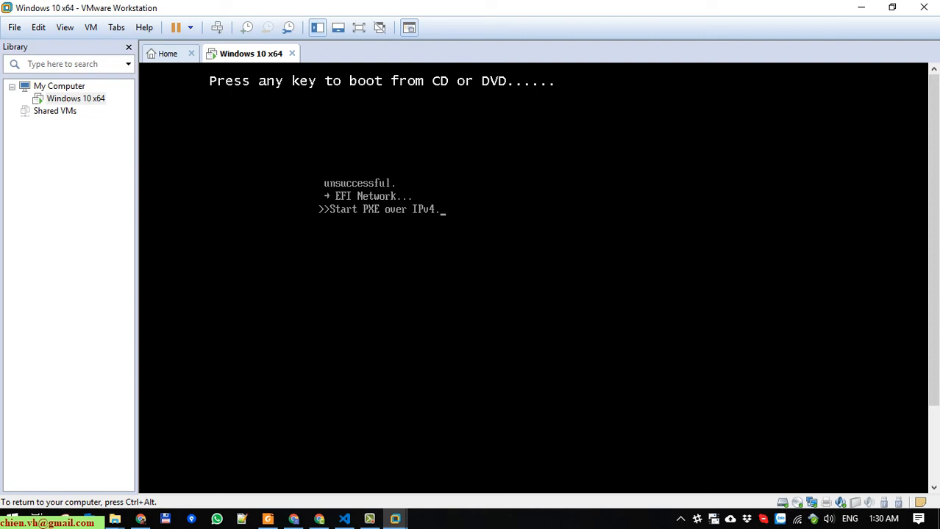
{"action": "key", "text": "ctrl+alt"}
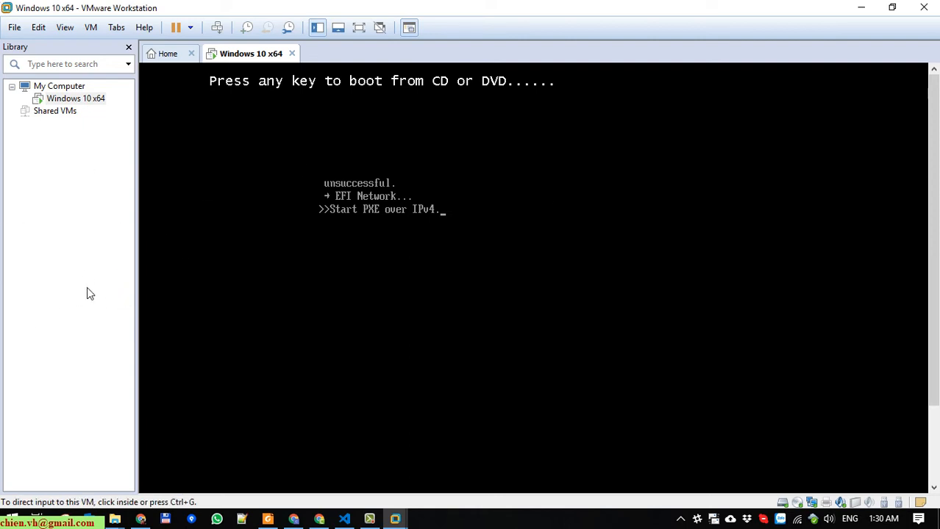
{"action": "left_click", "coordinate": [611, 211]}
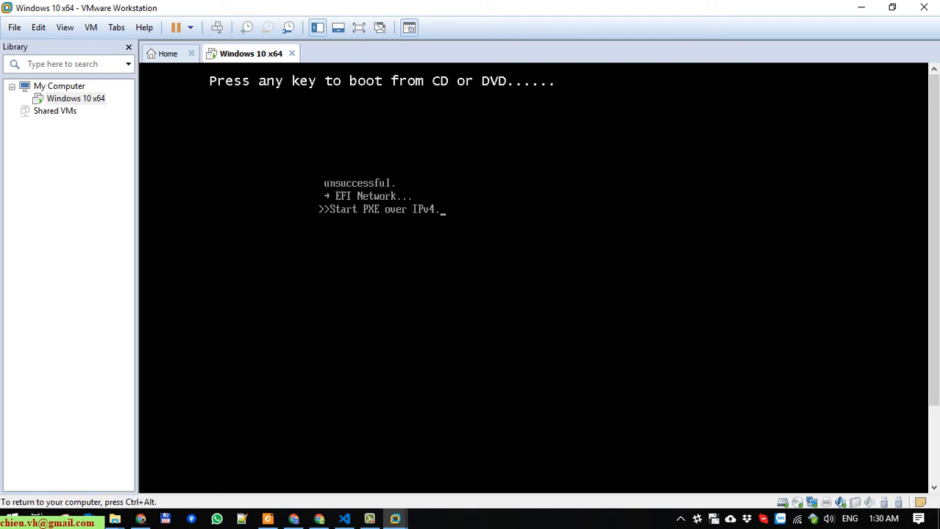
{"action": "key", "text": "ctrl+alt"}
{"action": "left_click", "coordinate": [358, 27]}
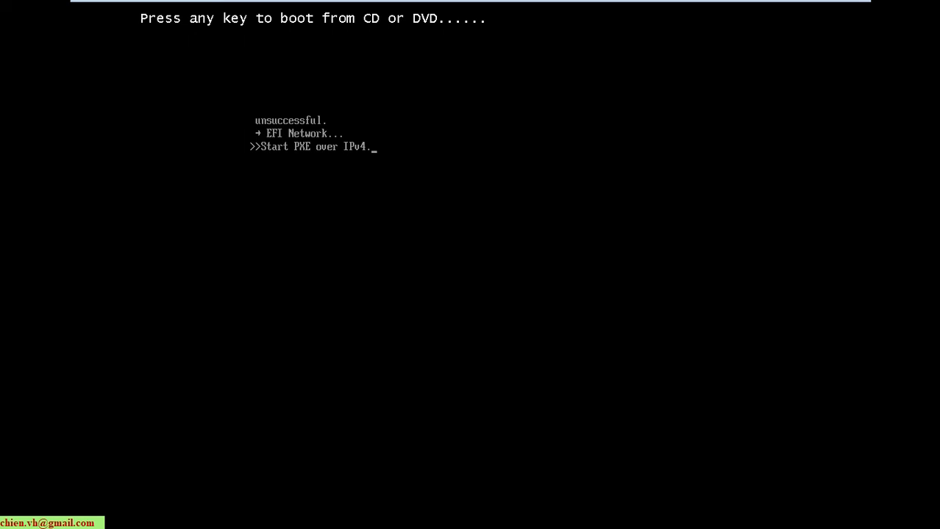
- Press Enter at the boot prompt so the VM boots from the Windows installation disc
{"action": "key", "text": "Return"}
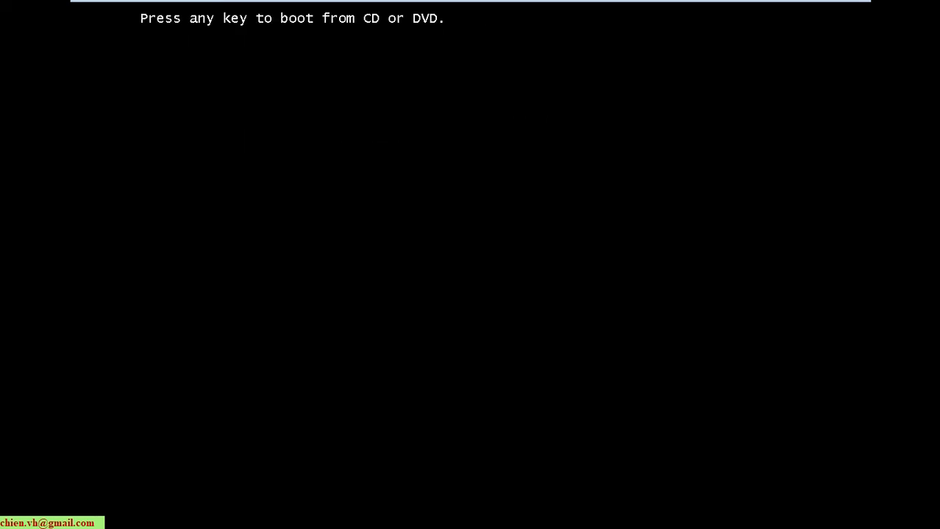
{"action": "key", "text": "Return"}
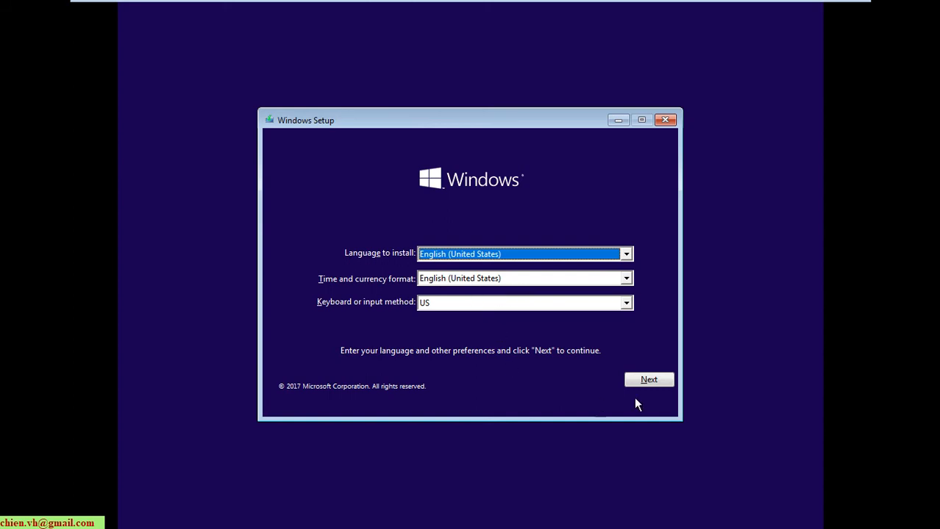
- Accept the English (United States) language settings and choose Install now
{"action": "left_click", "coordinate": [648, 380]}
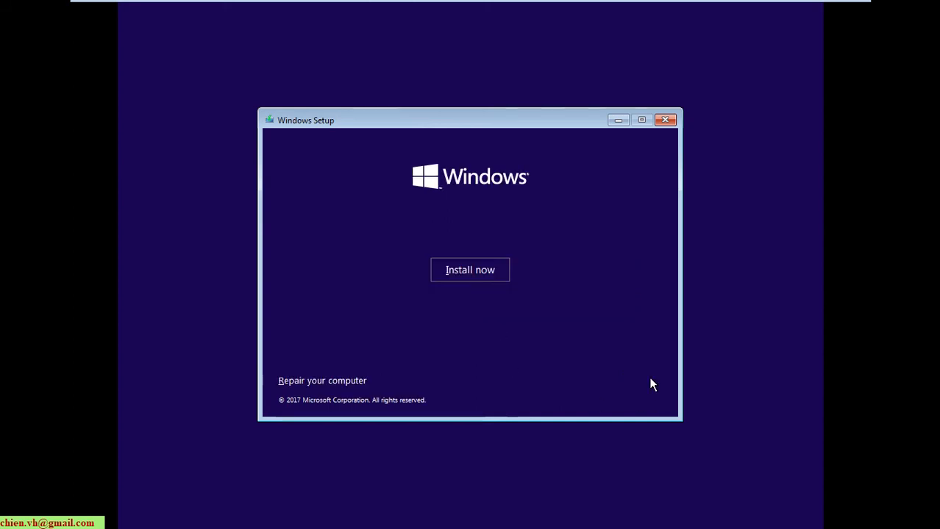
{"action": "left_click", "coordinate": [471, 279]}
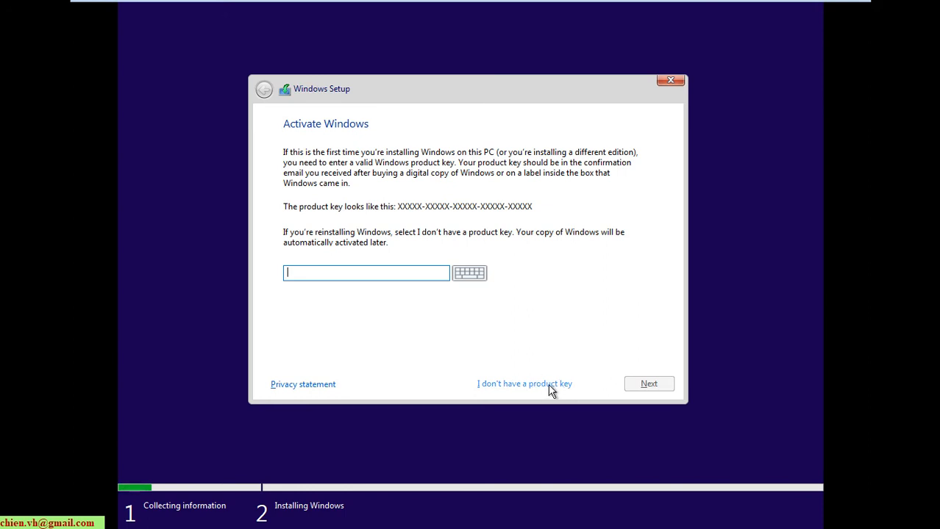
- Skip the product key, select Windows 10 Pro, and accept the license terms
{"action": "left_click", "coordinate": [515, 384]}
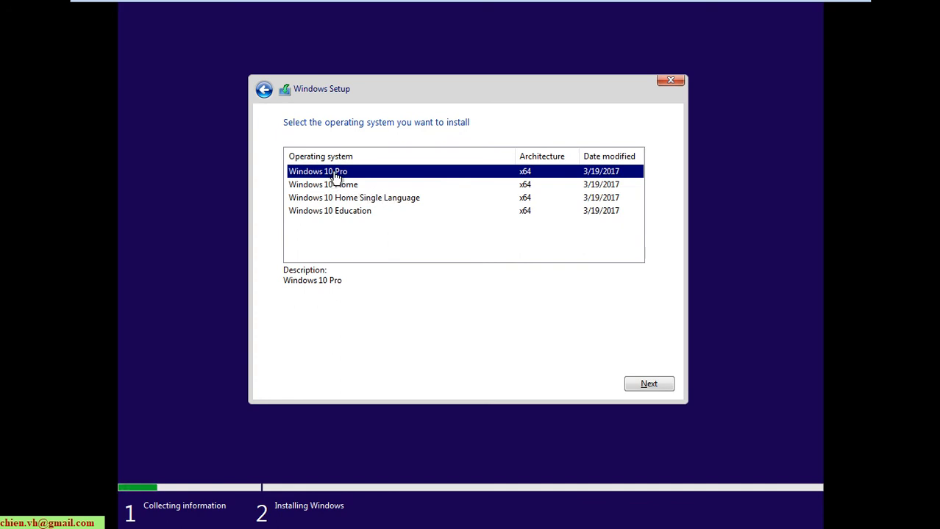
{"action": "left_click", "coordinate": [648, 387]}
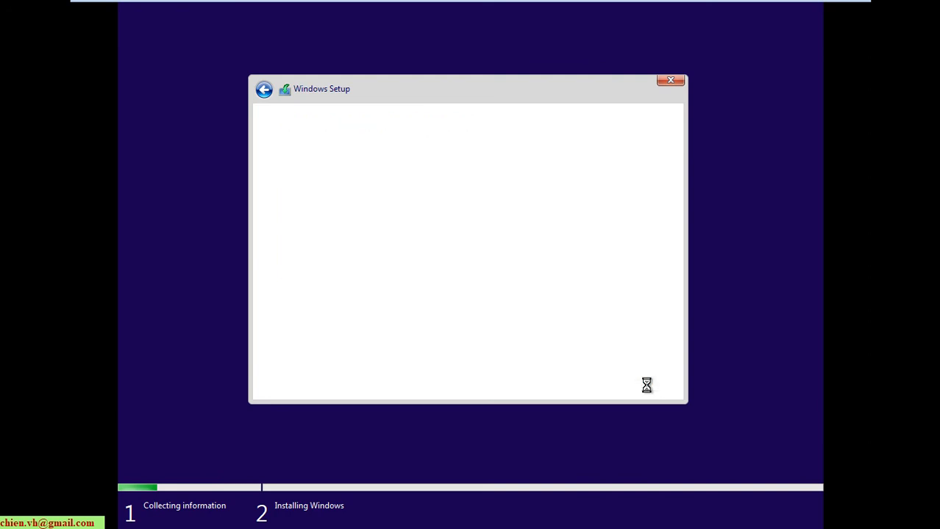
{"action": "left_click", "coordinate": [330, 356]}
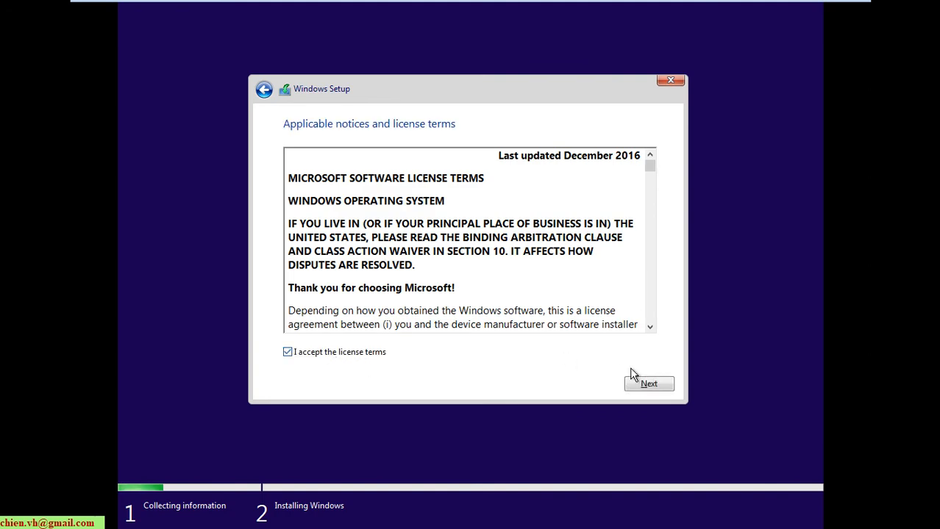
{"action": "left_click", "coordinate": [644, 384]}
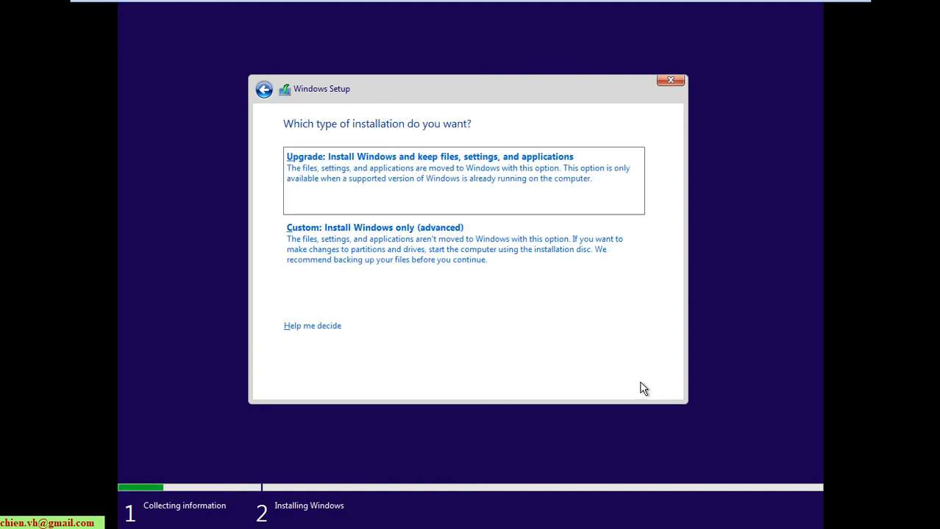
- Choose a custom Windows-only install onto the 60 GB unallocated drive
{"action": "left_click", "coordinate": [383, 237]}
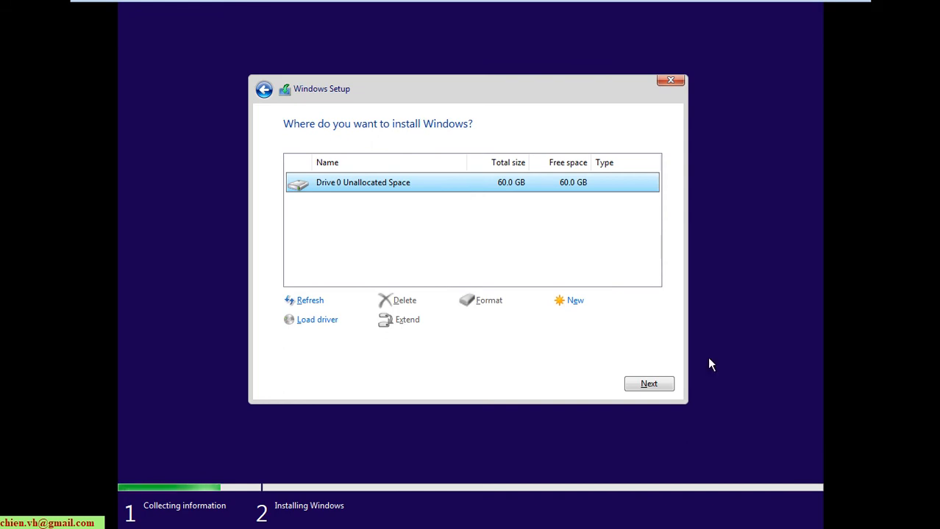
{"action": "left_click", "coordinate": [660, 386]}
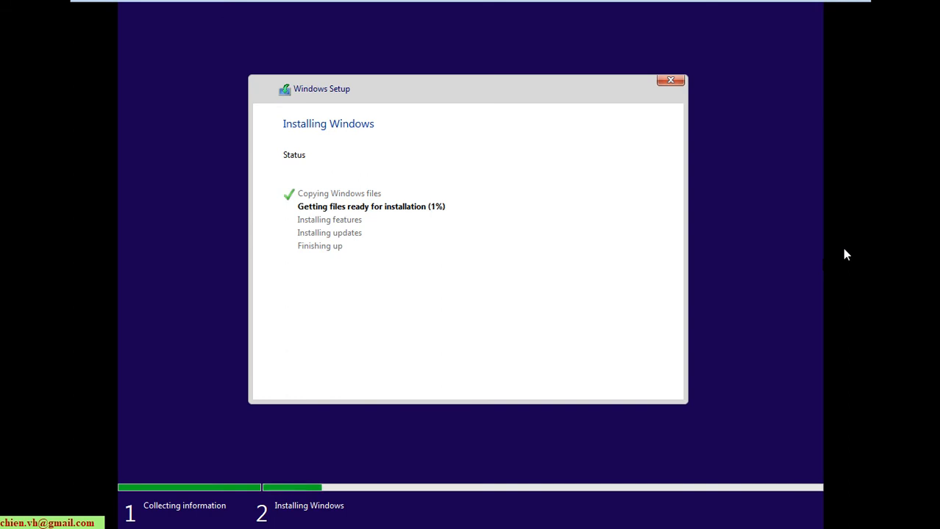
{"action": "left_click", "coordinate": [816, 368]}
- Release input to the host and exit full screen to the normal window
{"action": "key", "text": "ctrl+alt"}
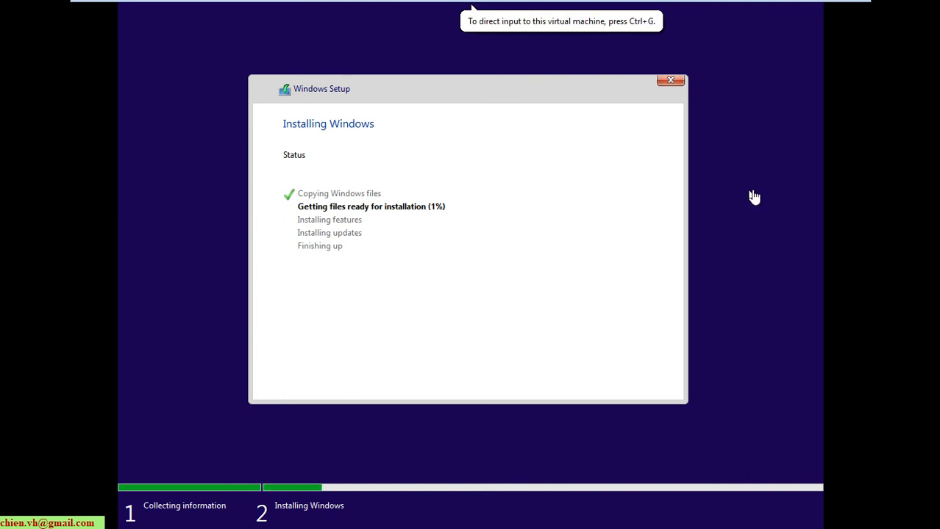
{"action": "mouse_move", "coordinate": [603, 4]}
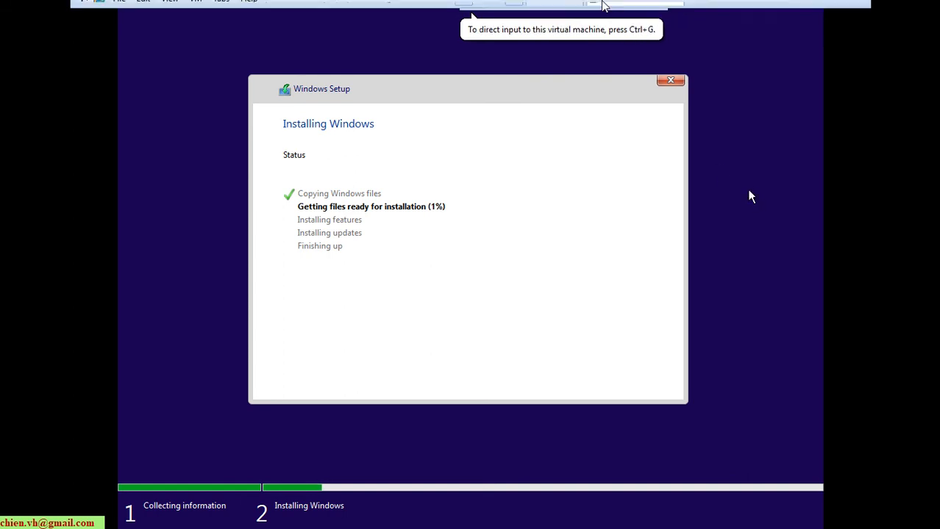
{"action": "left_click", "coordinate": [837, 10]}
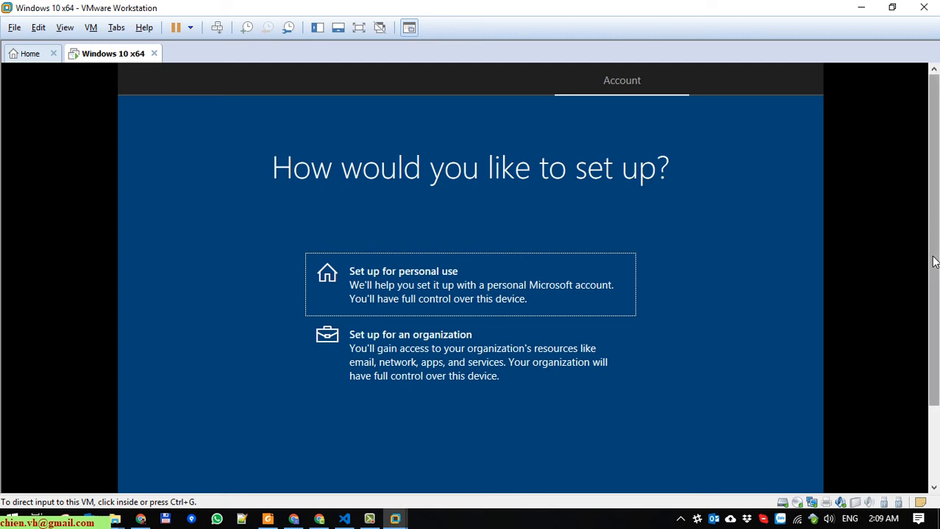
- Choose 'Set up for personal use', continue, and switch the VM to full screen
{"action": "scroll", "coordinate": [649, 251], "scroll_direction": "down", "scroll_amount": 1}
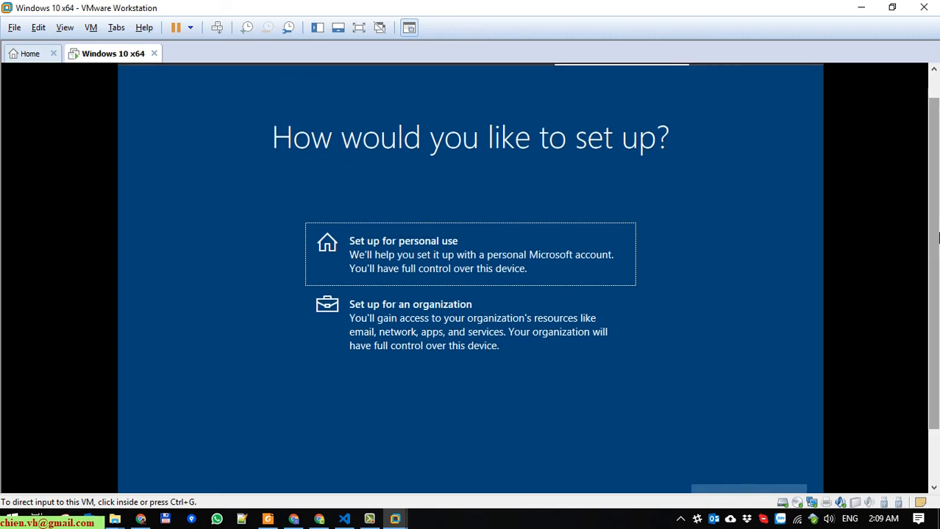
{"action": "left_click", "coordinate": [474, 264]}
{"action": "key", "text": "ctrl+alt"}
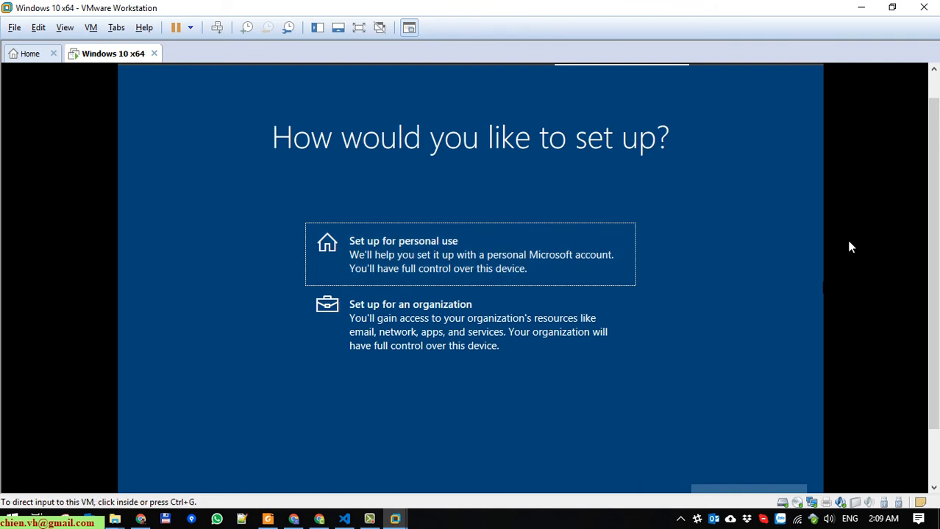
{"action": "scroll", "coordinate": [933, 177], "scroll_direction": "down", "scroll_amount": 2}
{"action": "left_click", "coordinate": [757, 427]}
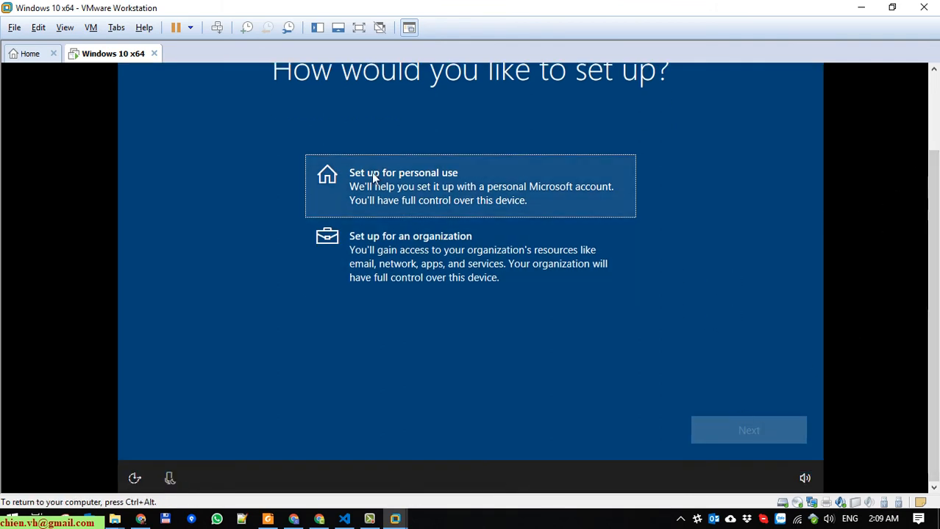
{"action": "left_click", "coordinate": [386, 186]}
{"action": "left_click", "coordinate": [742, 428]}
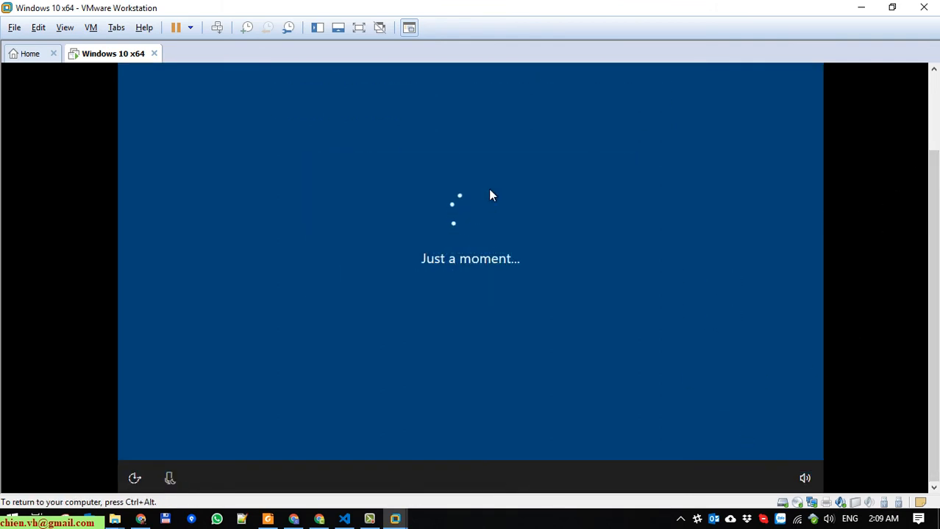
{"action": "left_click", "coordinate": [358, 28]}
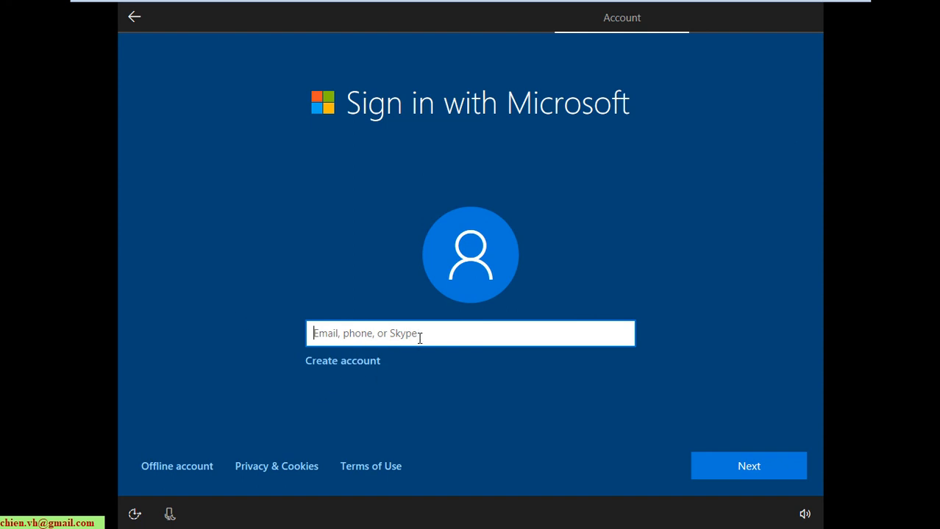
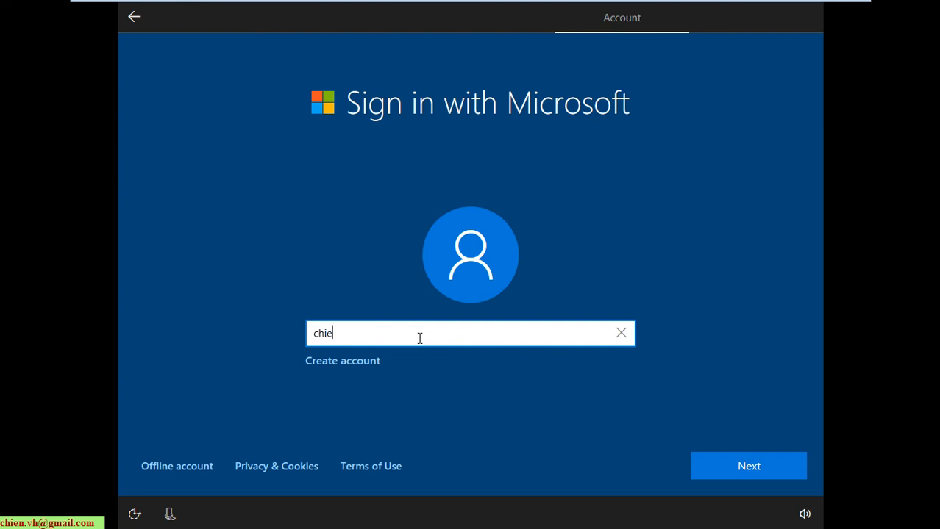
- Enter the Microsoft account's email, then its password, to sign in
{"action": "left_click", "coordinate": [724, 464]}
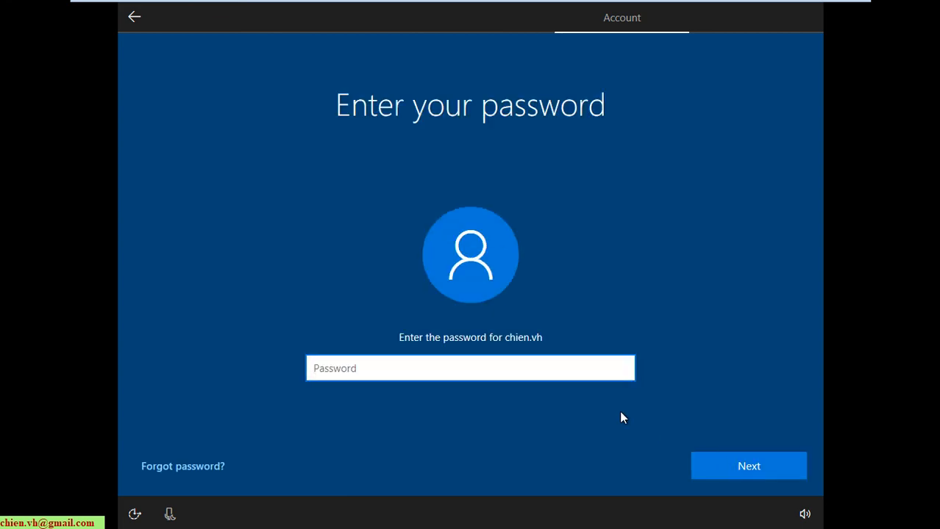
{"action": "type", "text": "**********"}
{"action": "key", "text": "Return"}
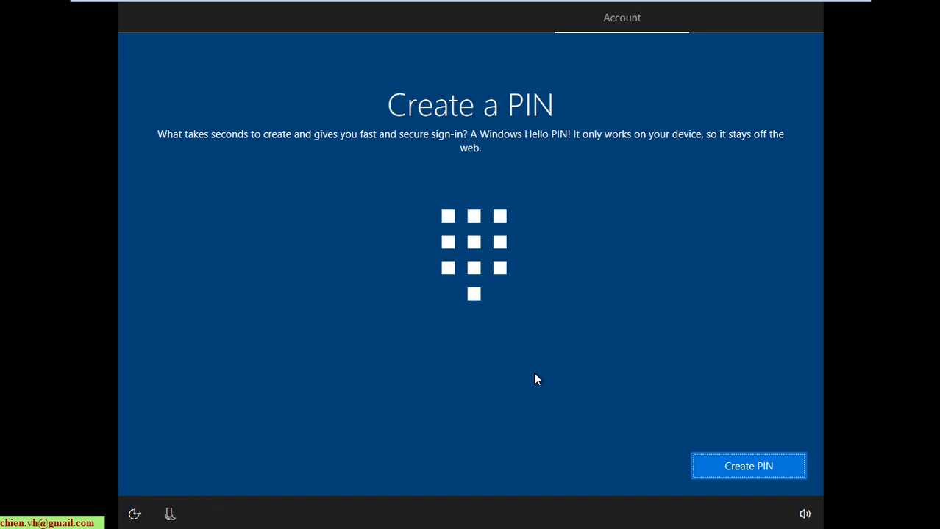
- Cancel the Windows Hello PIN setup dialog and choose 'Do this later'
{"action": "left_click", "coordinate": [759, 466]}
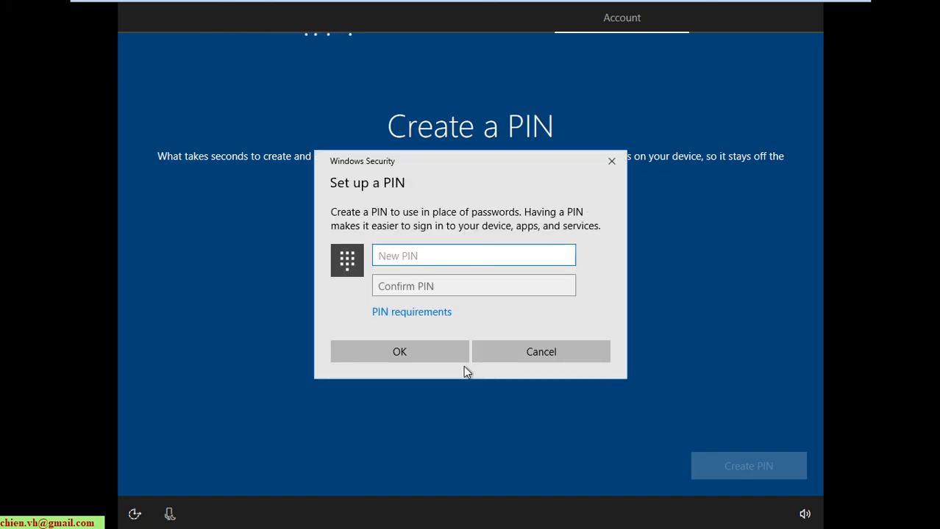
{"action": "left_click", "coordinate": [540, 353]}
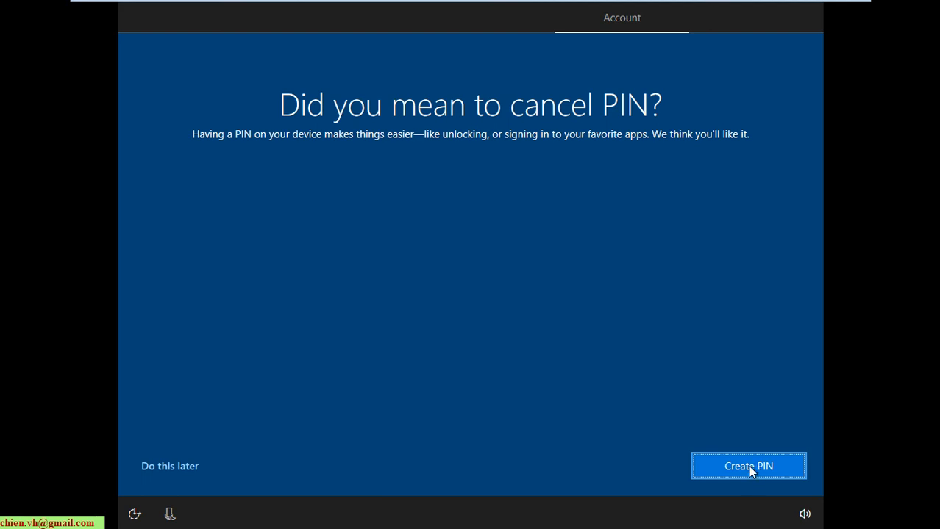
{"action": "left_click", "coordinate": [195, 469]}
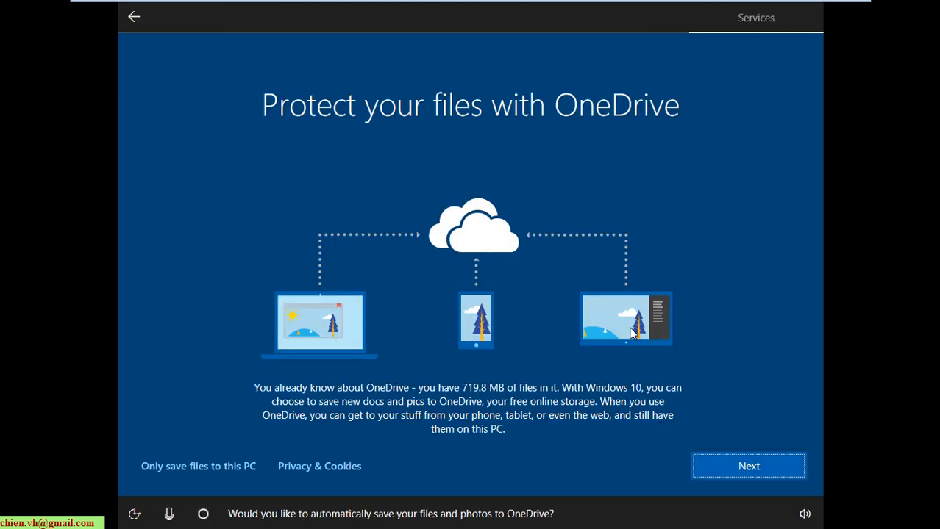
- Choose 'Only save files to this PC', answer No to Cortana, and Accept privacy settings
{"action": "left_click", "coordinate": [224, 473]}
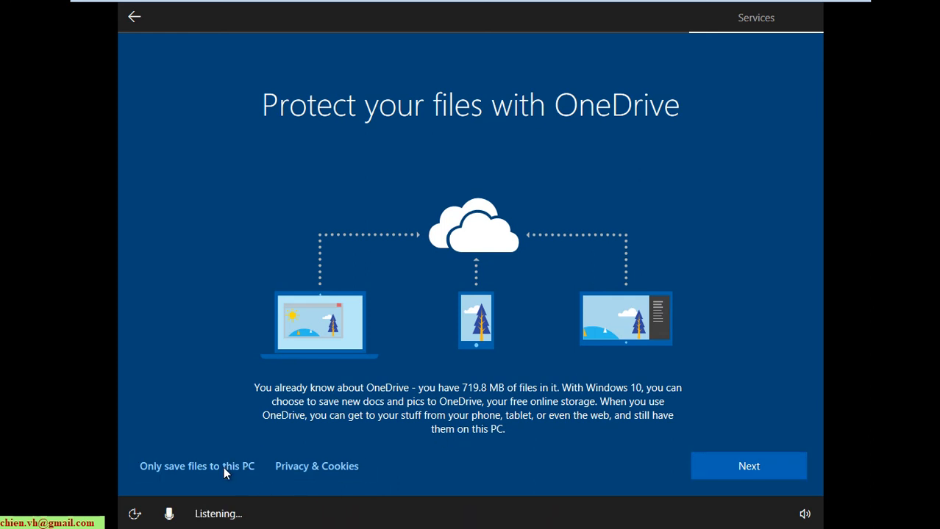
{"action": "left_click", "coordinate": [749, 465]}
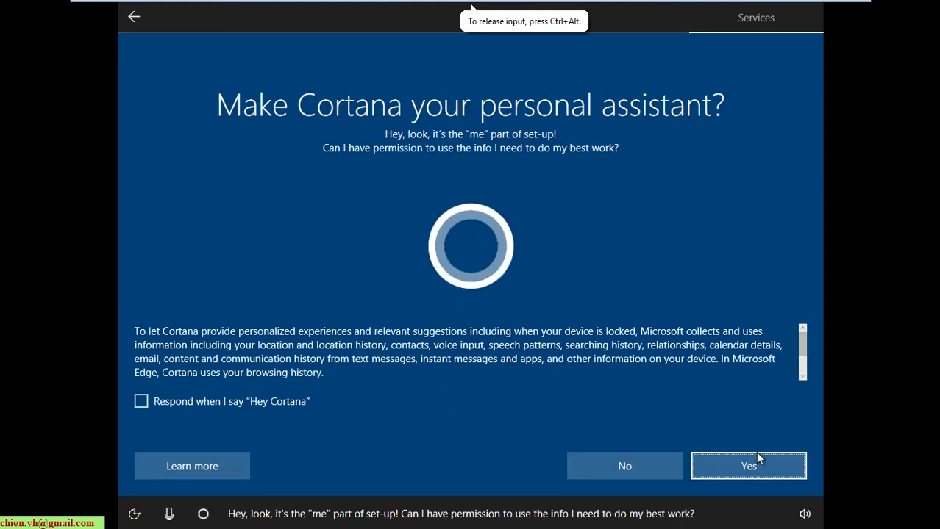
{"action": "left_click", "coordinate": [659, 468]}
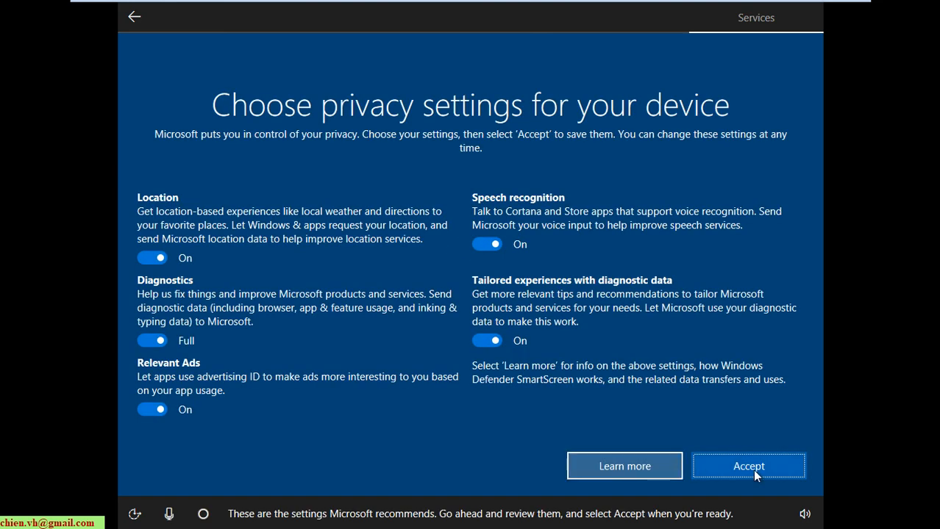
{"action": "left_click", "coordinate": [762, 475]}
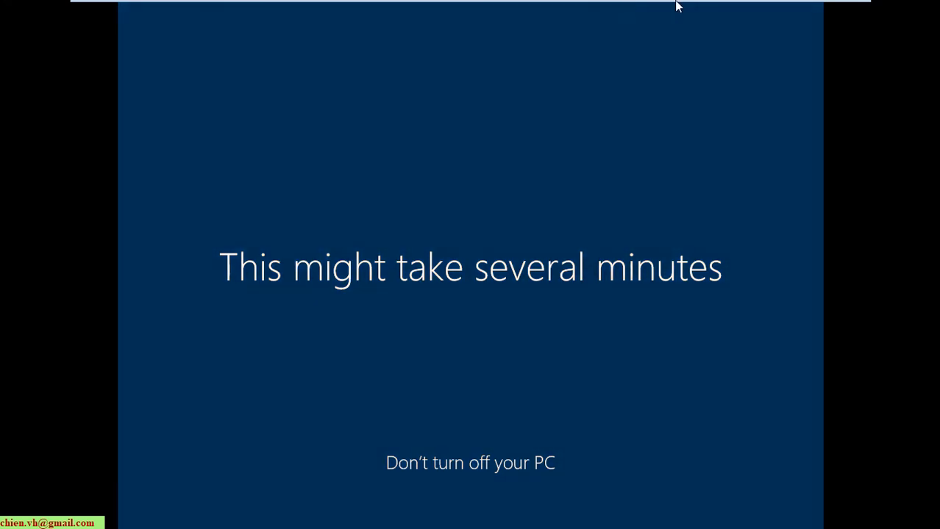
- Exit and re-enter full screen, then answer Yes to make the PC discoverable on the network
{"action": "mouse_move", "coordinate": [700, 7]}
{"action": "left_click", "coordinate": [837, 9]}
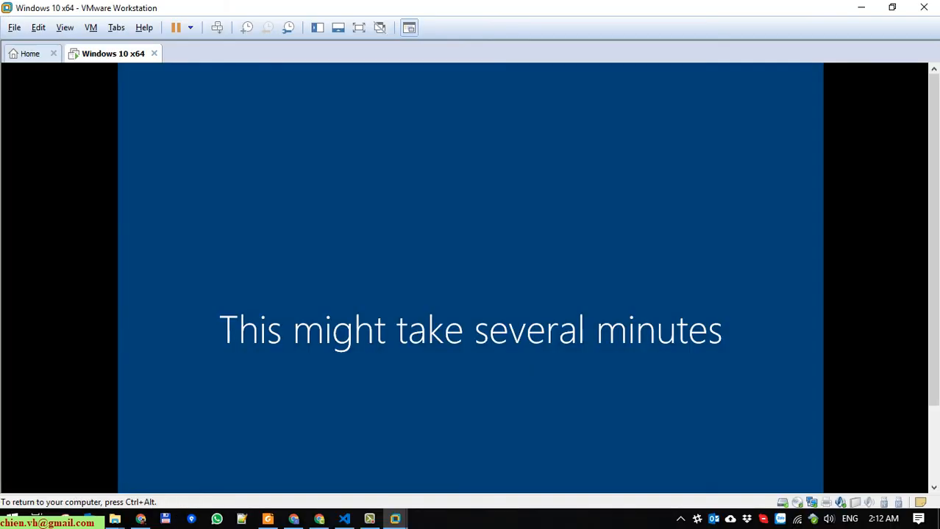
{"action": "left_click", "coordinate": [370, 520]}
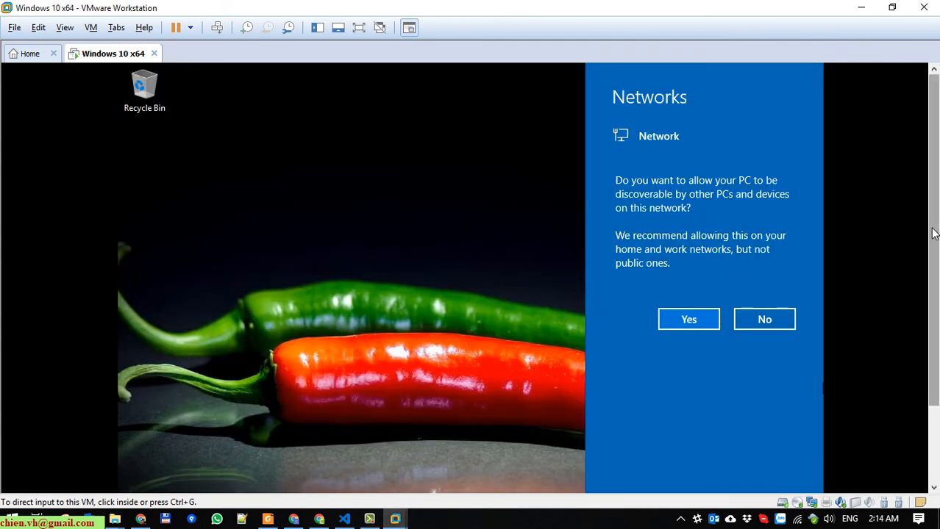
{"action": "left_click", "coordinate": [358, 27]}
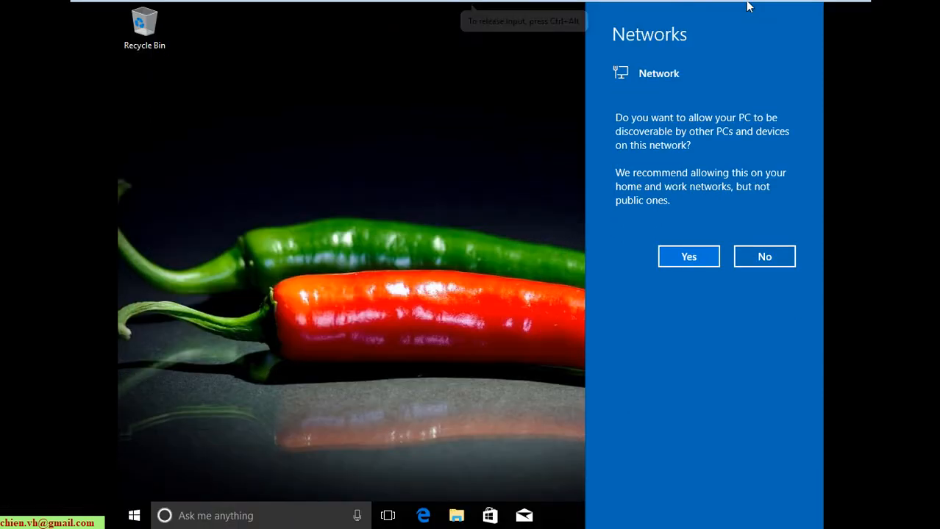
{"action": "left_click", "coordinate": [689, 258]}
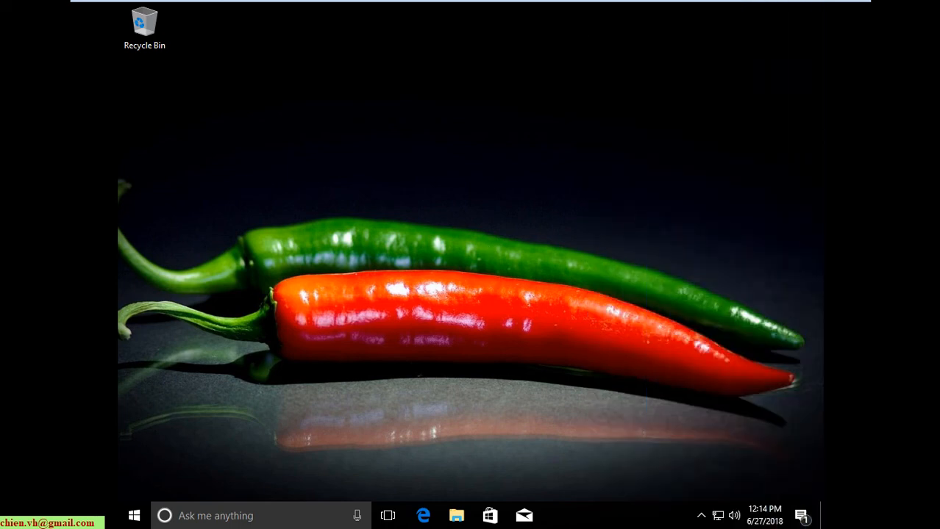
{"action": "right_click", "coordinate": [308, 186]}
{"action": "left_click", "coordinate": [342, 220]}
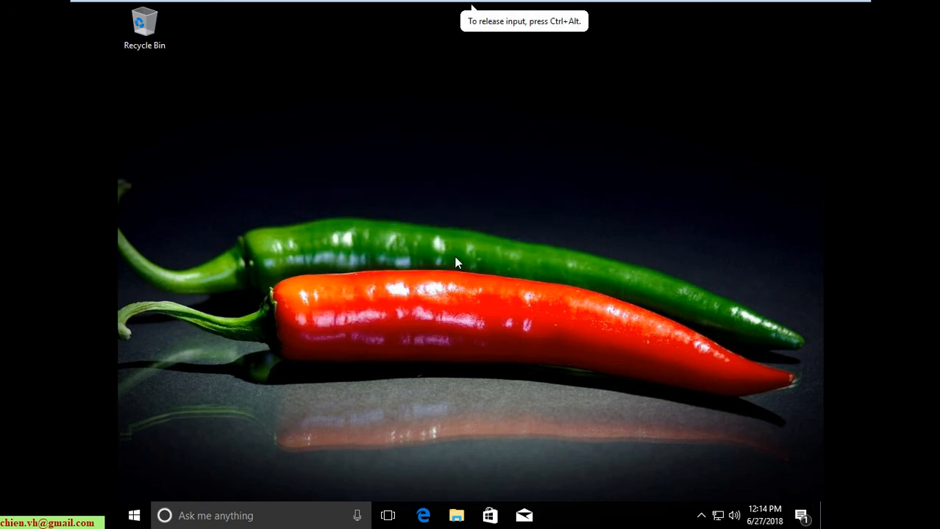
{"action": "left_click_drag", "start_coordinate": [137, 182], "coordinate": [715, 399]}
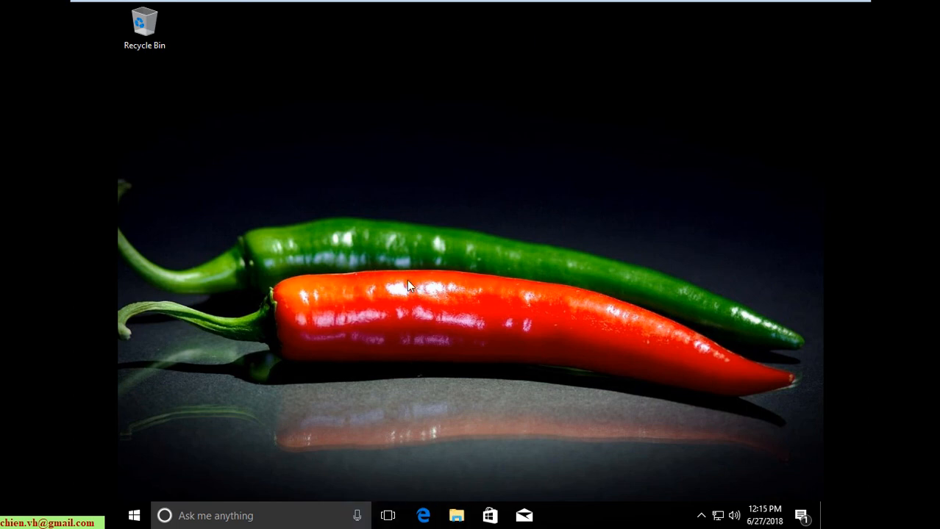
{"action": "left_click", "coordinate": [457, 519]}
{"action": "left_click", "coordinate": [457, 518]}
{"action": "left_click", "coordinate": [457, 519]}
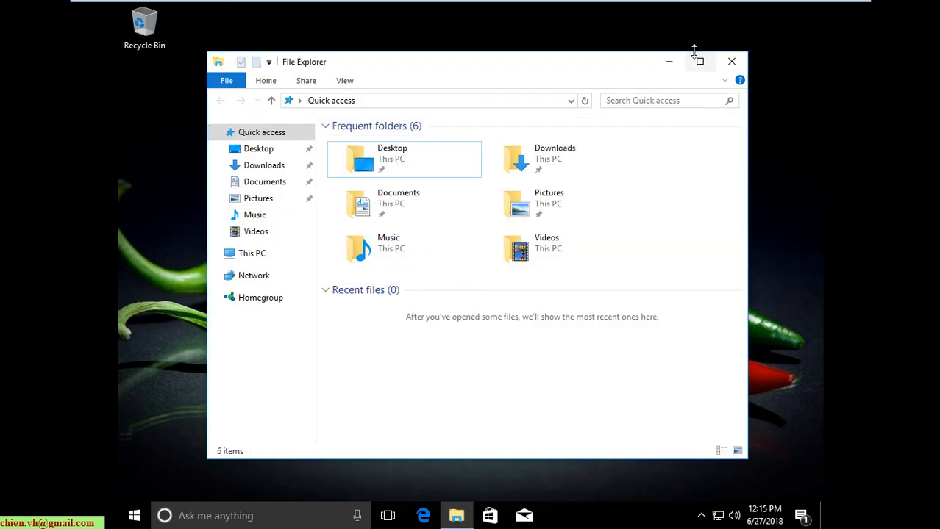
{"action": "left_click", "coordinate": [699, 59]}
{"action": "left_click", "coordinate": [149, 200]}
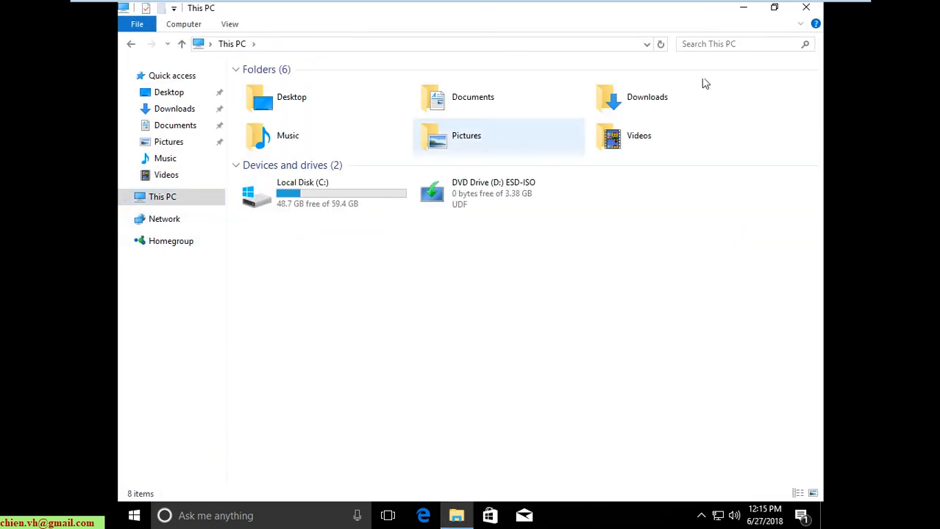
{"action": "left_click", "coordinate": [804, 8]}
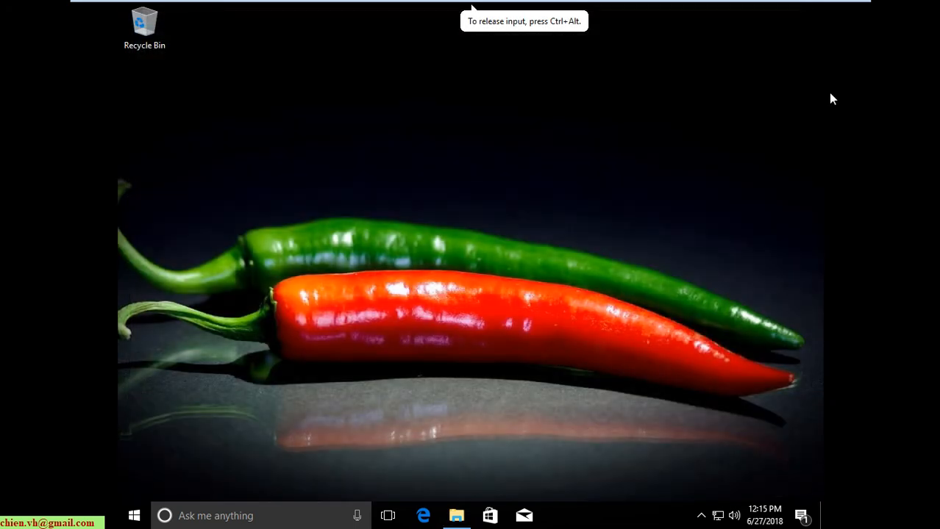
{"action": "right_click", "coordinate": [328, 158]}
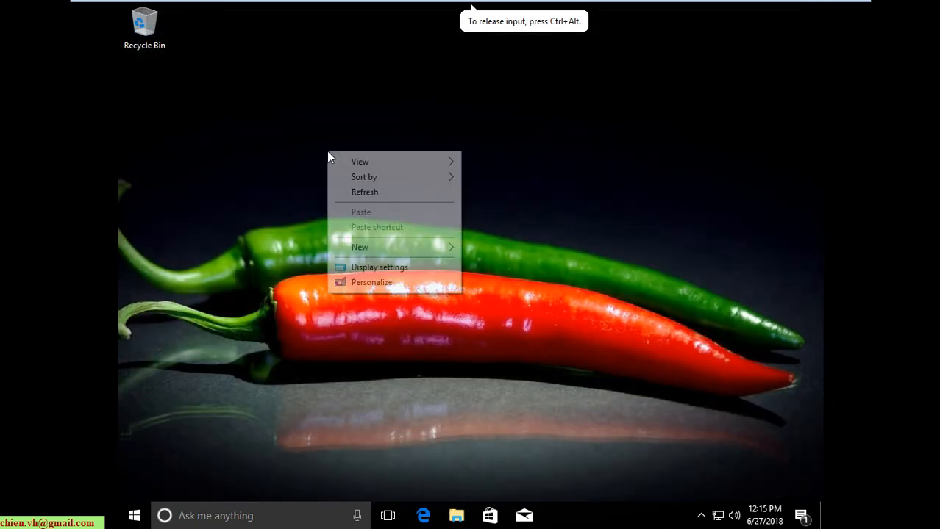
{"action": "left_click", "coordinate": [382, 271]}
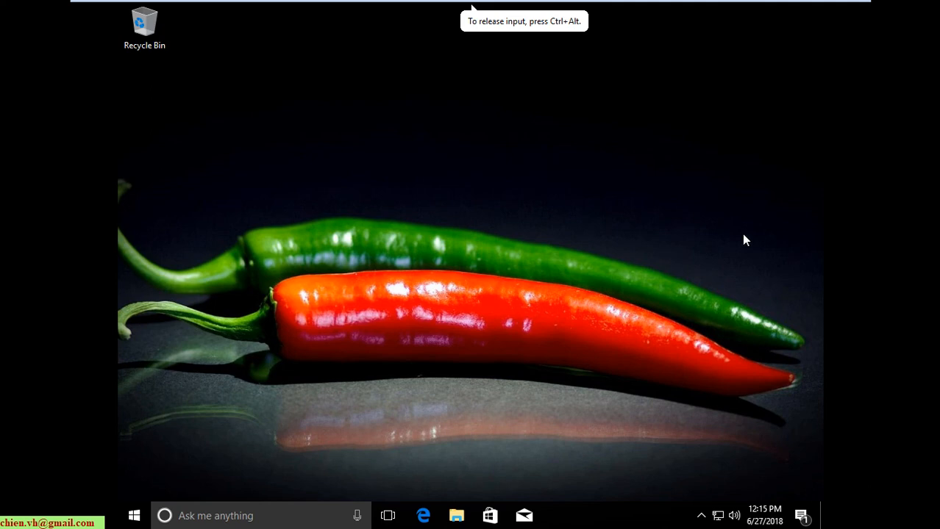